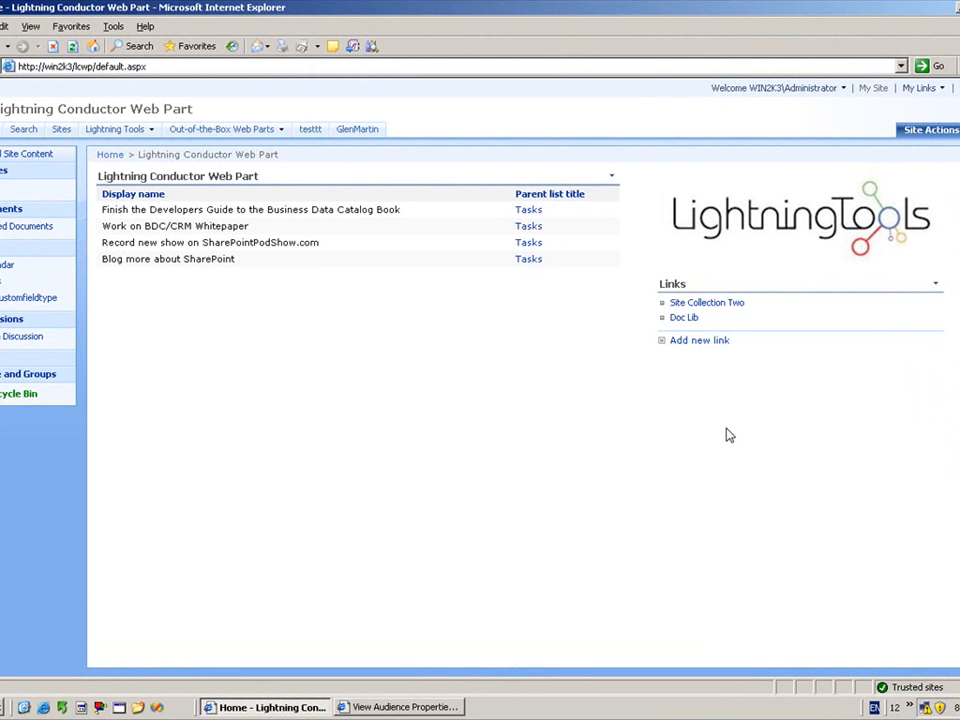
Open the shared settings of the Lightning Conductor Web Part for editing.
{"action": "left_click", "coordinate": [611, 180]}
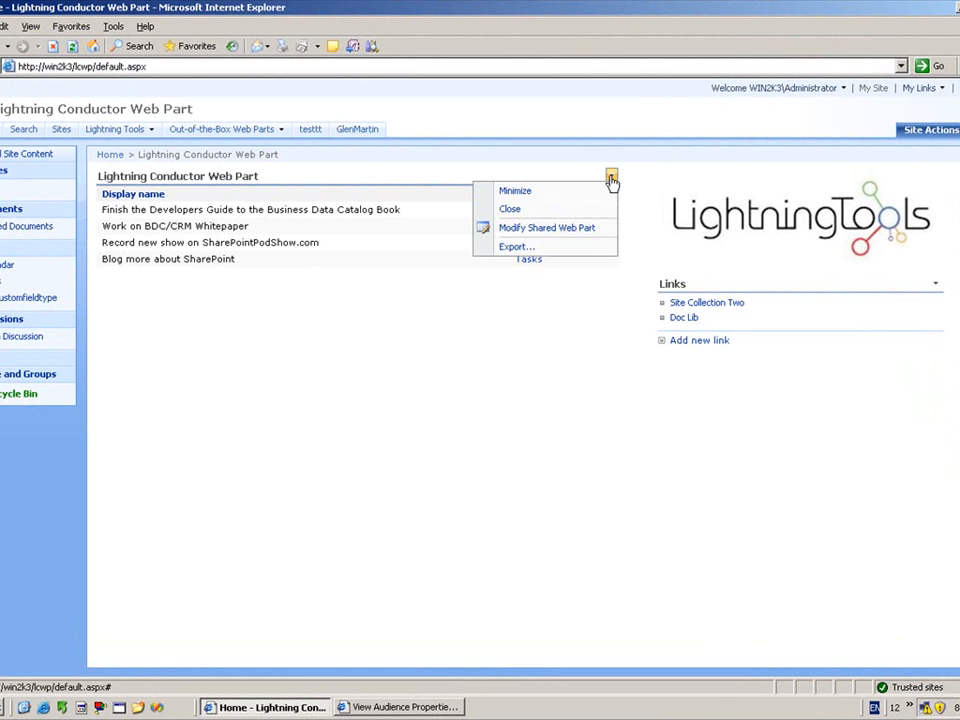
{"action": "left_click", "coordinate": [574, 231]}
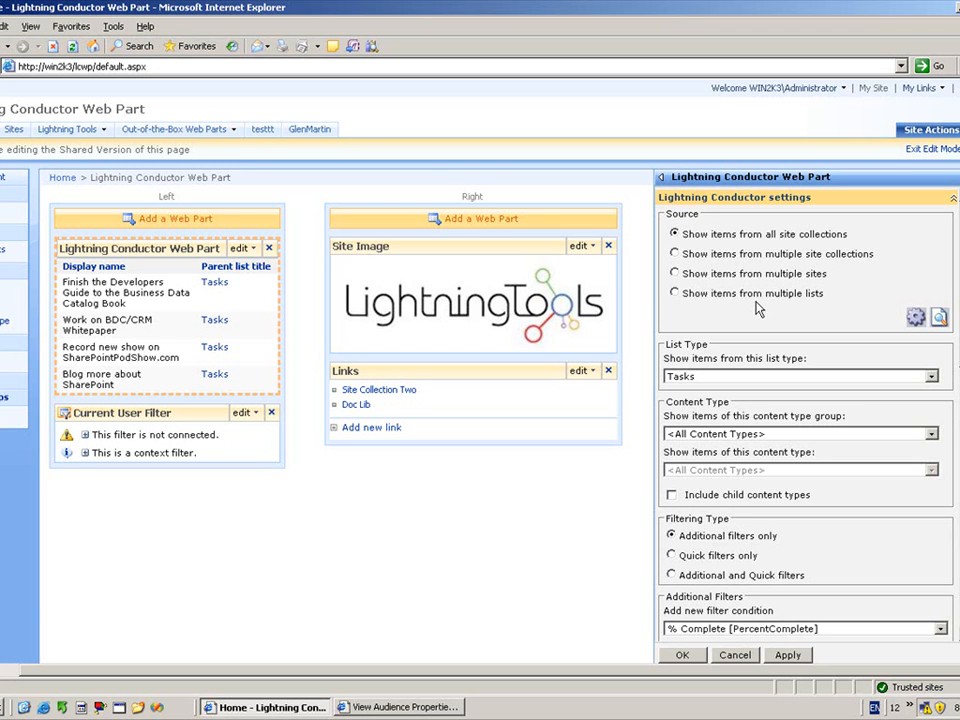
{"action": "left_click", "coordinate": [675, 294]}
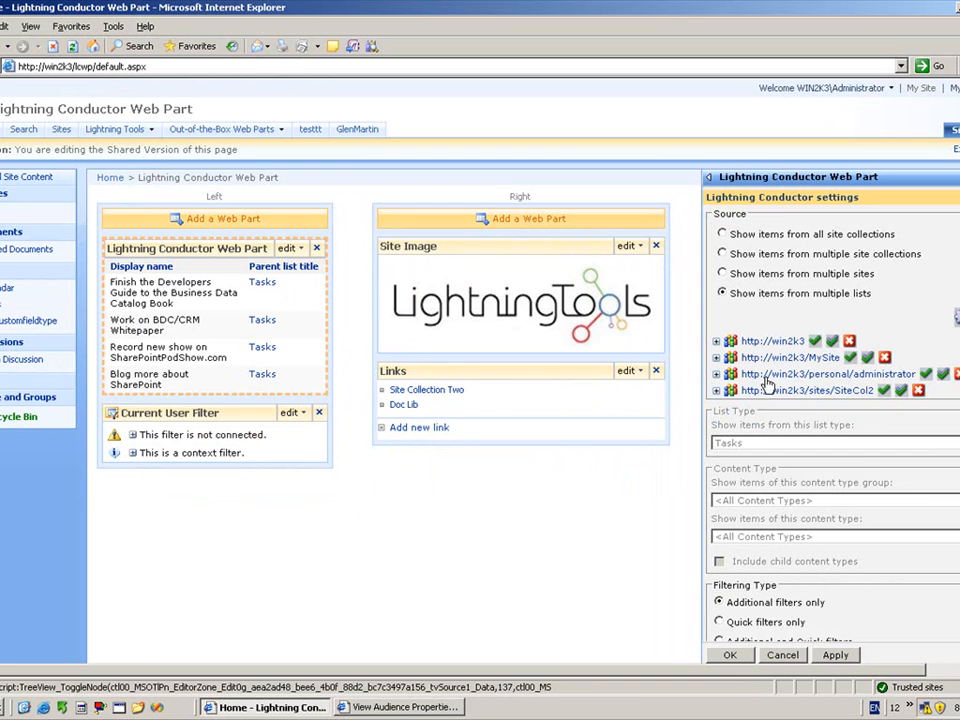
{"action": "left_click", "coordinate": [718, 341]}
{"action": "left_click", "coordinate": [731, 357]}
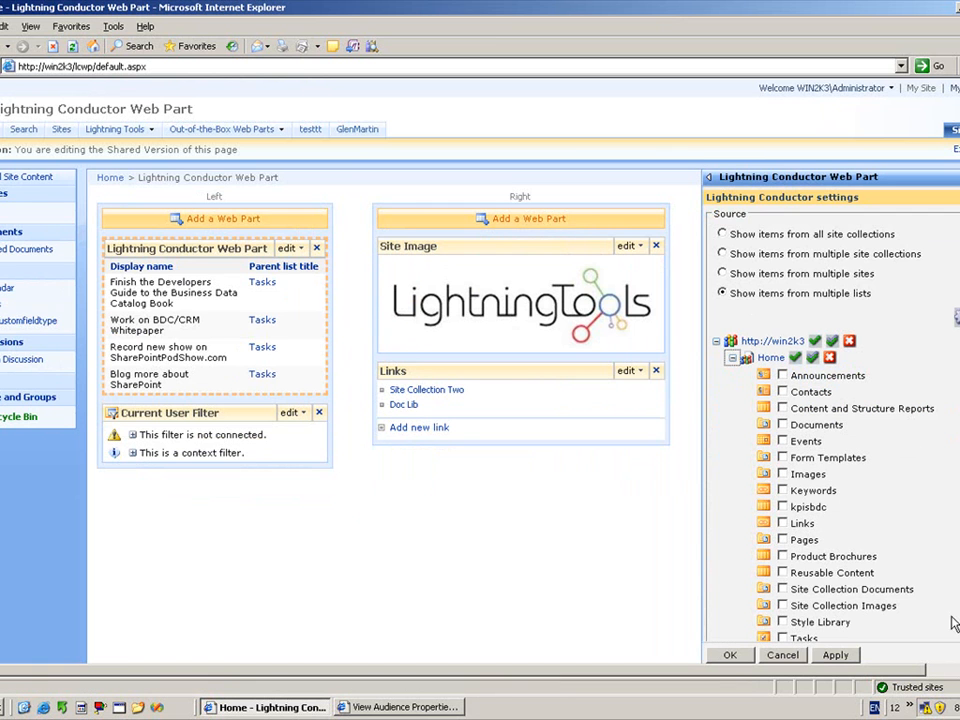
{"action": "left_click", "coordinate": [954, 670]}
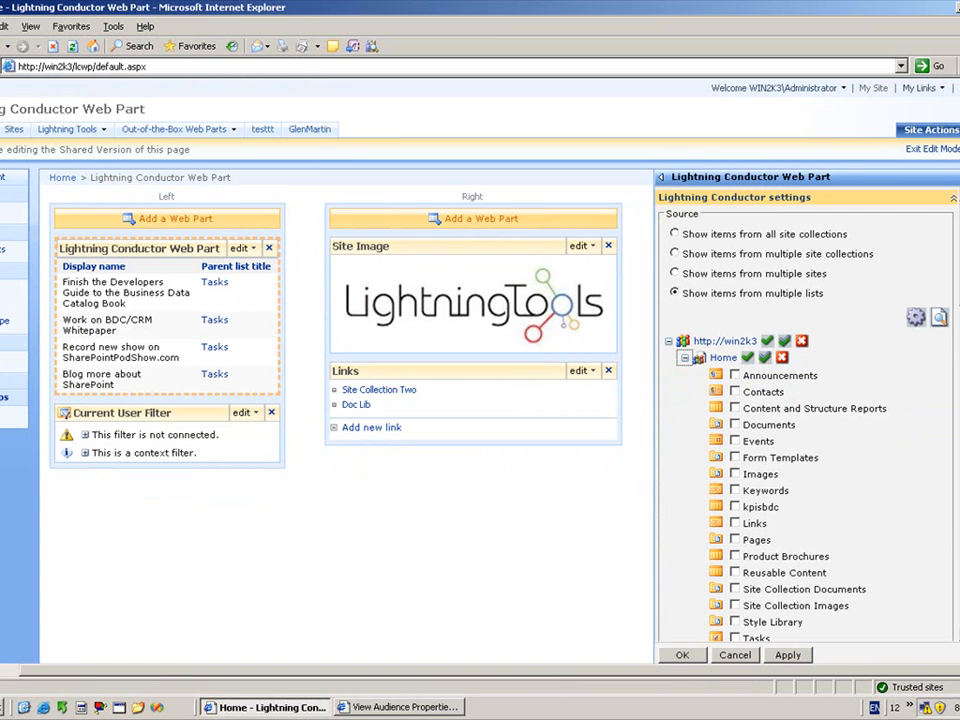
{"action": "scroll", "coordinate": [805, 410], "scroll_direction": "down", "scroll_amount": 3}
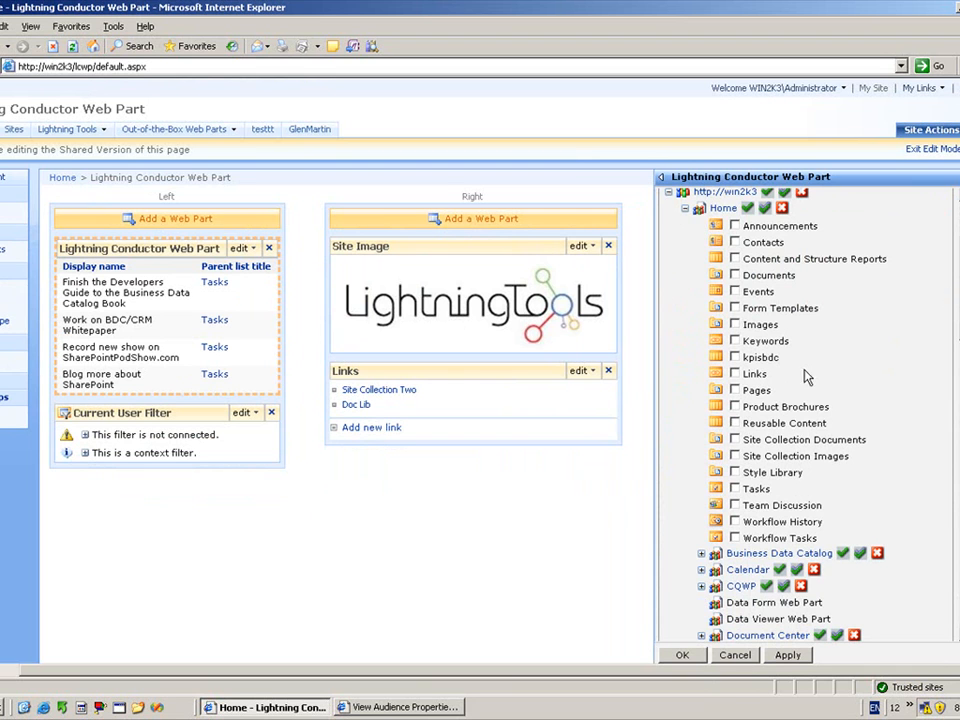
{"action": "left_click", "coordinate": [735, 489]}
{"action": "left_click", "coordinate": [735, 489]}
{"action": "scroll", "coordinate": [957, 328], "scroll_direction": "down", "scroll_amount": 2}
{"action": "left_click_drag", "start_coordinate": [957, 328], "coordinate": [957, 268]}
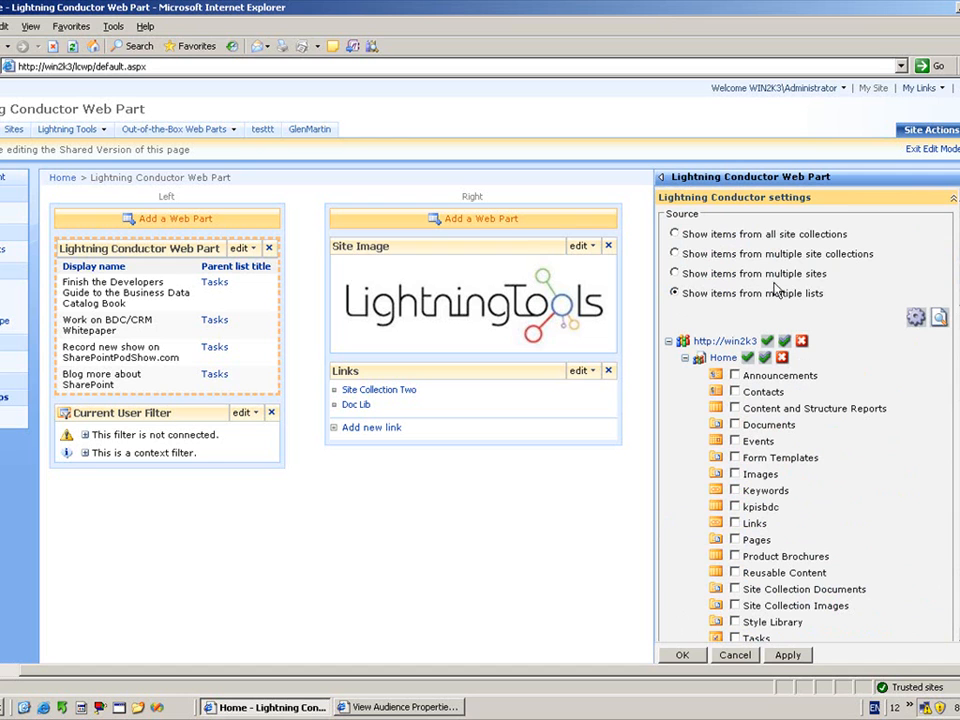
Switch the source to multiple sites, load its site tree, and return the source to all site collections.
{"action": "left_click", "coordinate": [677, 274]}
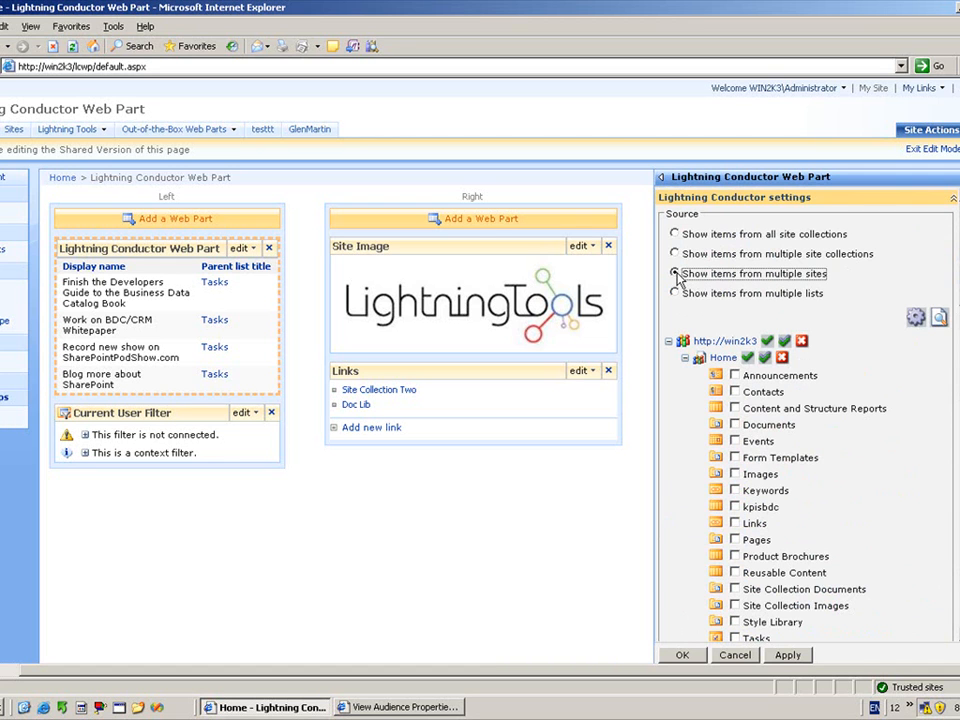
{"action": "left_click", "coordinate": [915, 326]}
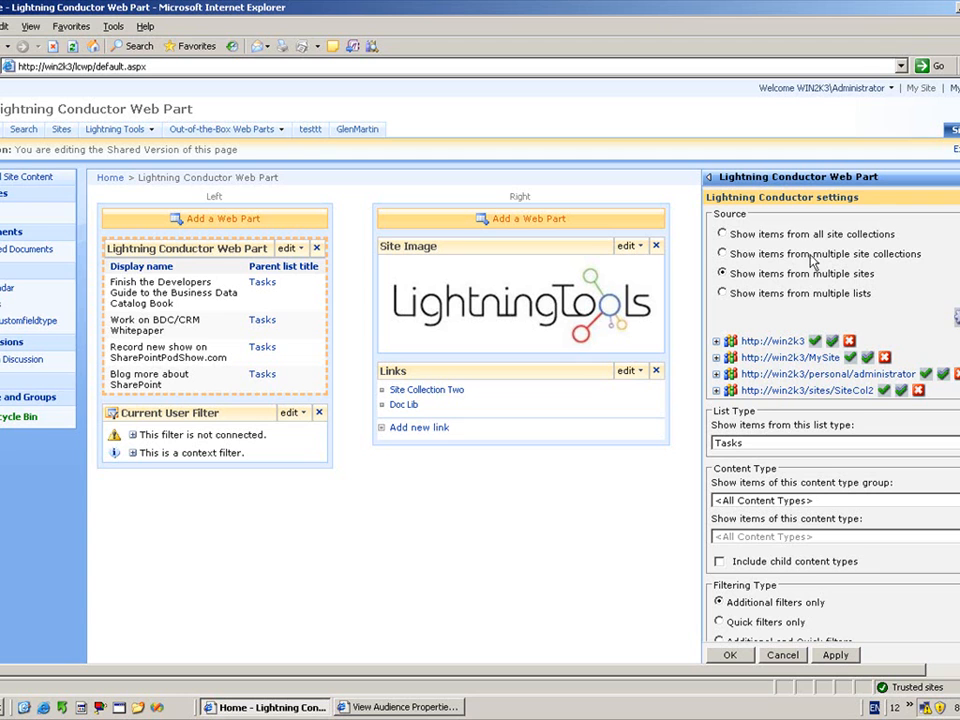
{"action": "left_click", "coordinate": [723, 235]}
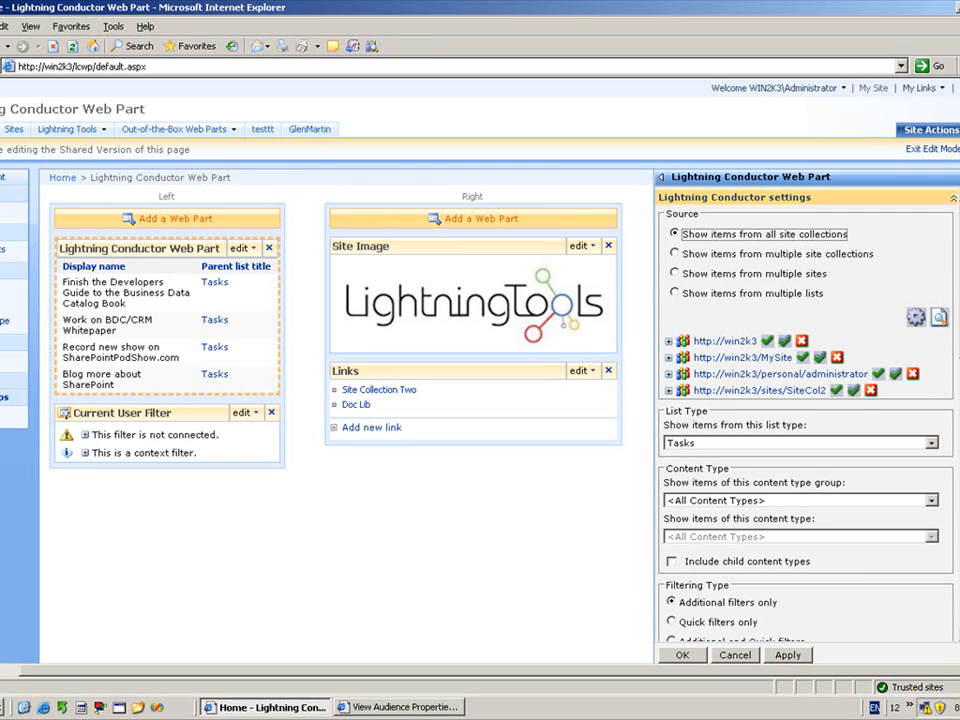
Set the filtering type to Quick filters only and apply the change to the web part.
{"action": "scroll", "coordinate": [806, 420], "scroll_direction": "down", "scroll_amount": 3}
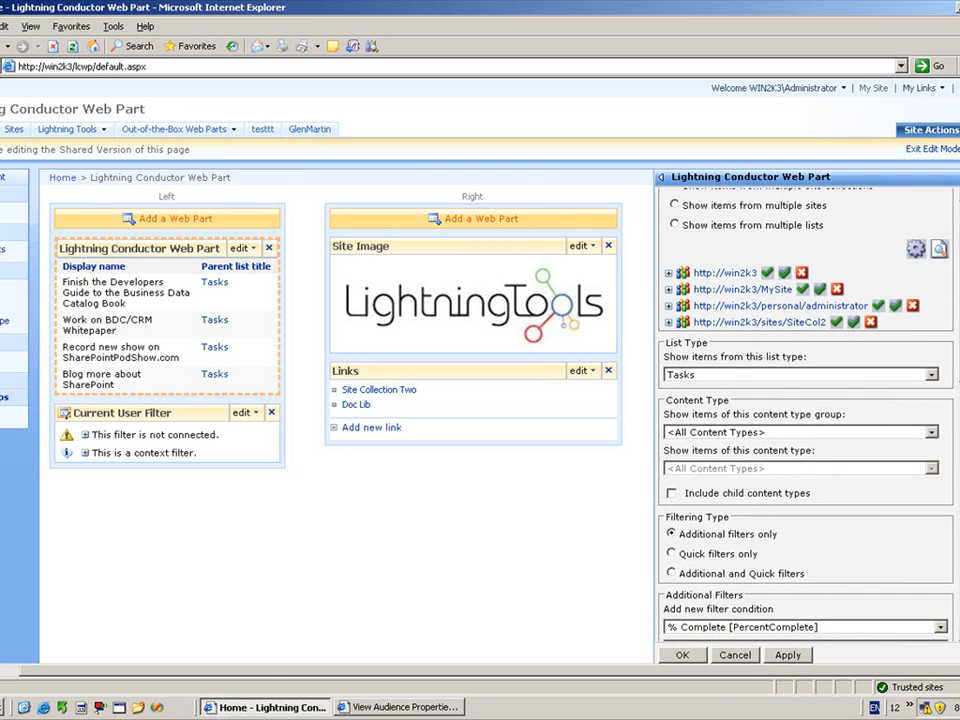
{"action": "scroll", "coordinate": [805, 458], "scroll_direction": "down", "scroll_amount": 1}
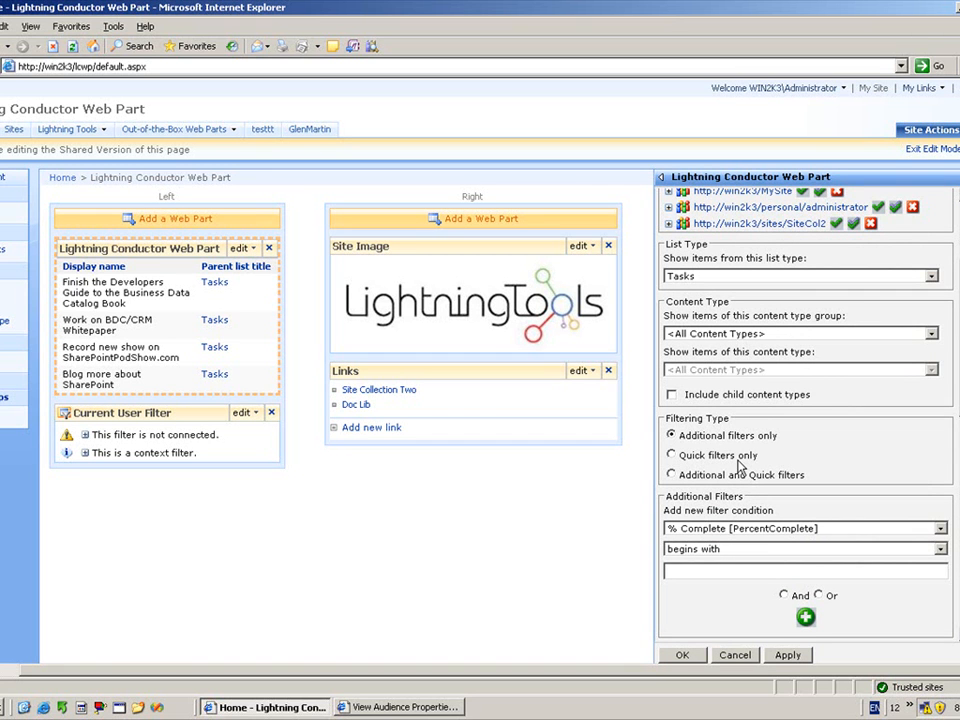
{"action": "scroll", "coordinate": [905, 450], "scroll_direction": "down", "scroll_amount": 1}
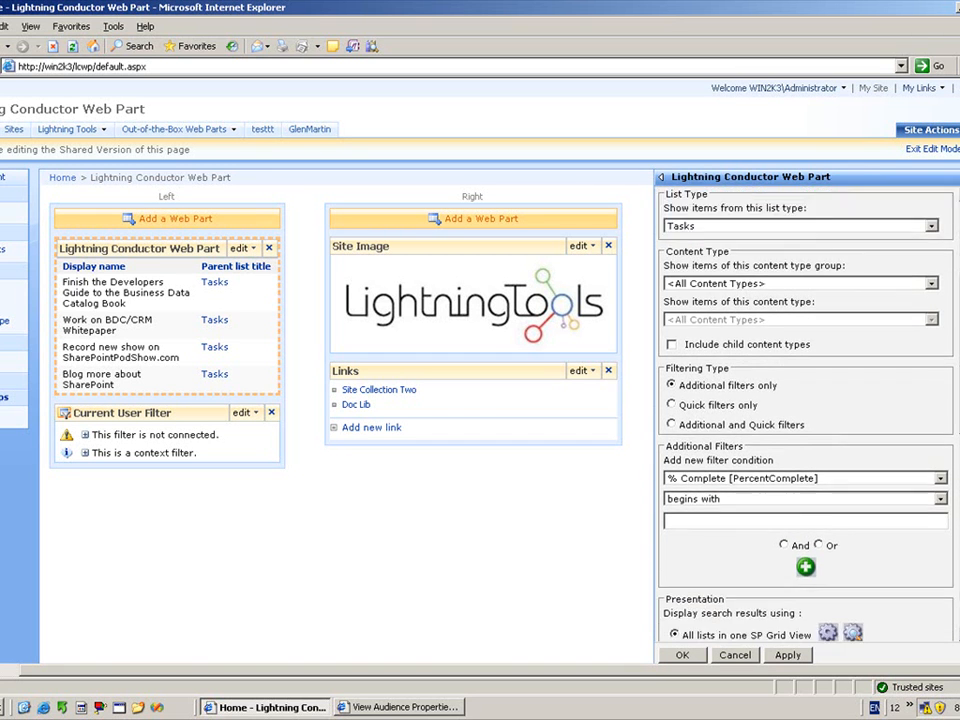
{"action": "scroll", "coordinate": [900, 430], "scroll_direction": "down", "scroll_amount": 1}
{"action": "left_click", "coordinate": [884, 418]}
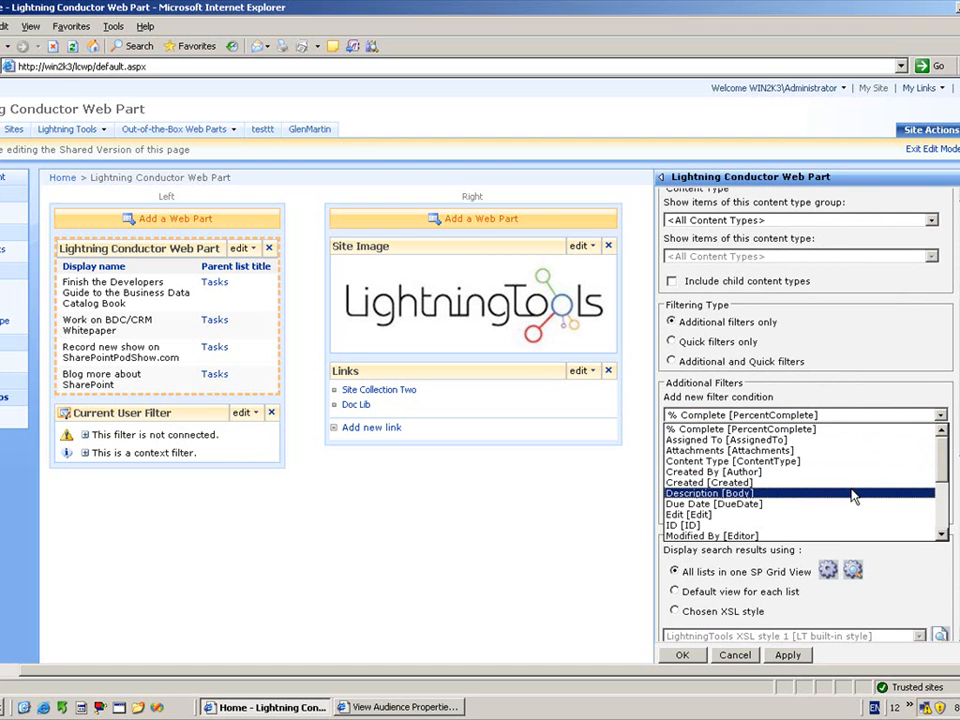
{"action": "left_click", "coordinate": [845, 429]}
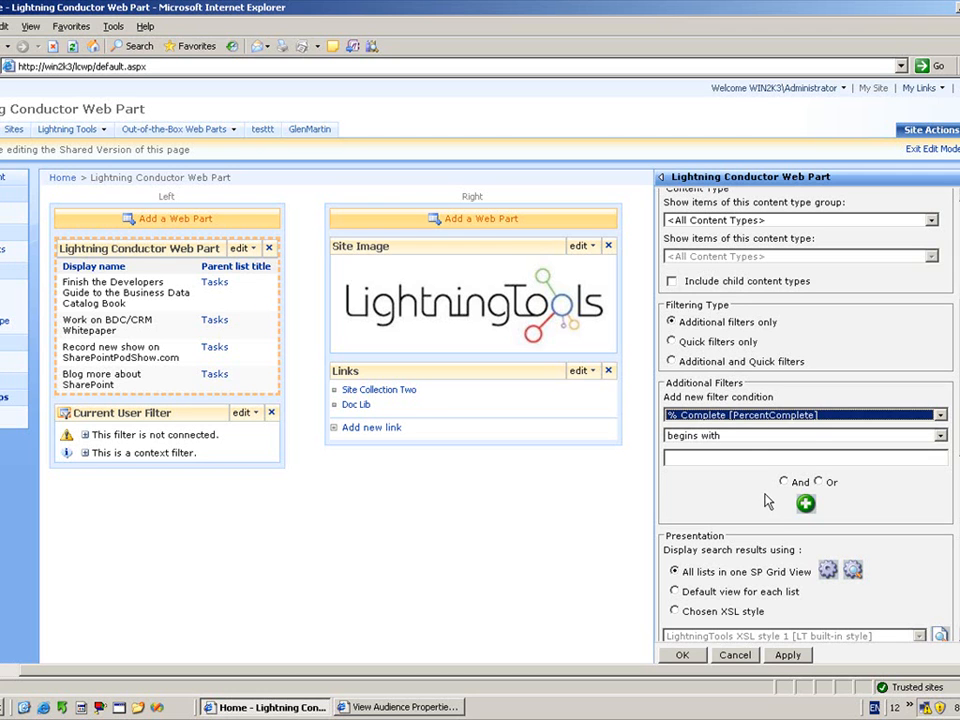
{"action": "left_click", "coordinate": [672, 342]}
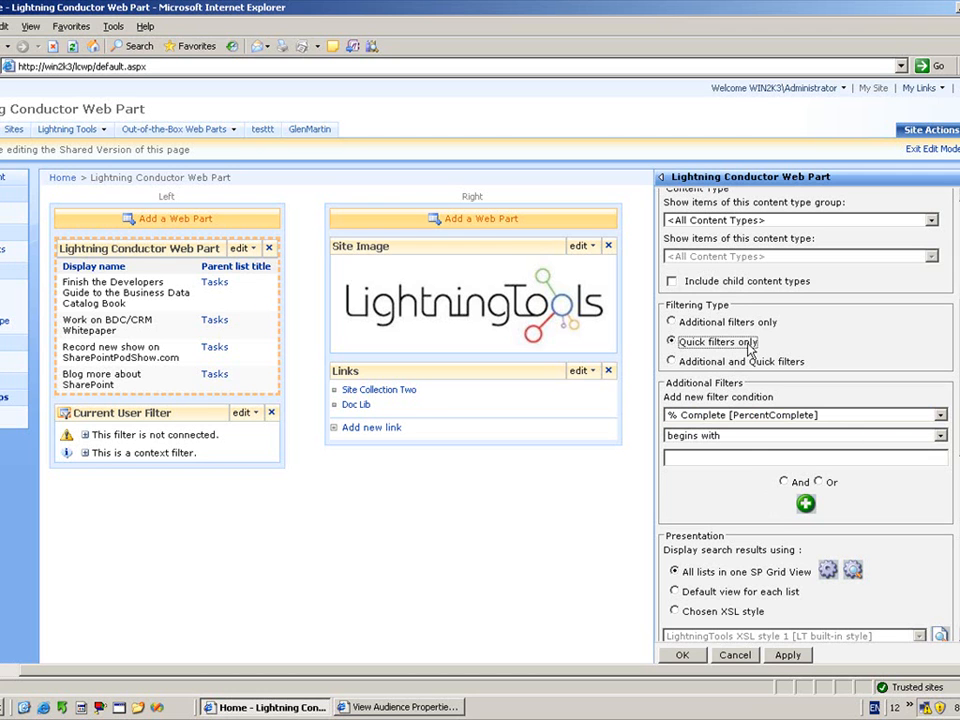
{"action": "left_click", "coordinate": [788, 656]}
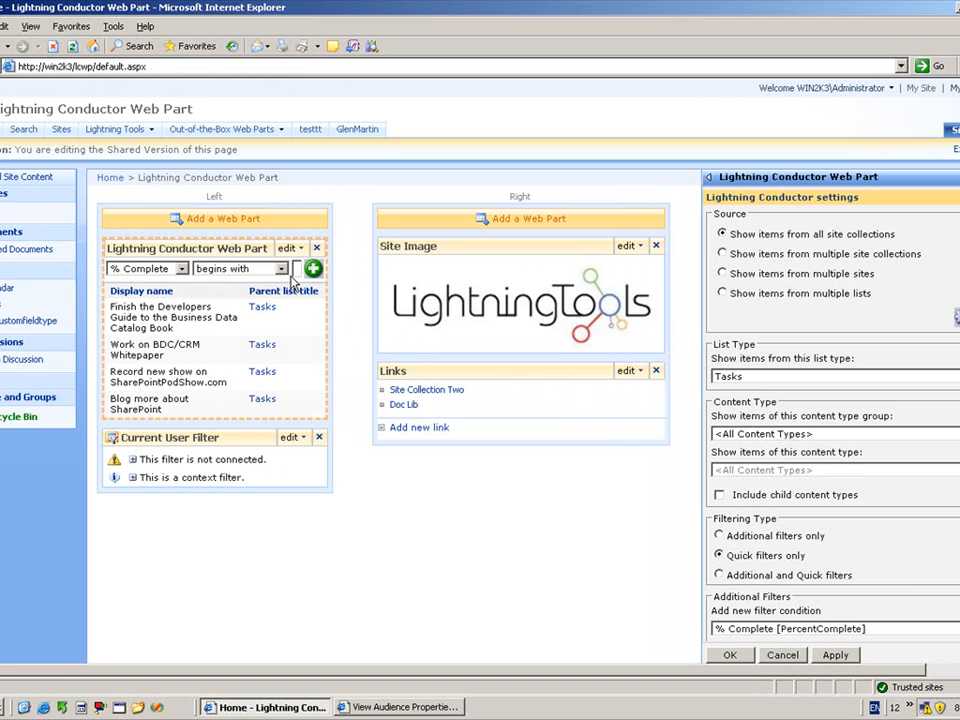
Add a quick filter condition for Assigned To equal [Me] and save the web part settings.
{"action": "left_click", "coordinate": [182, 270]}
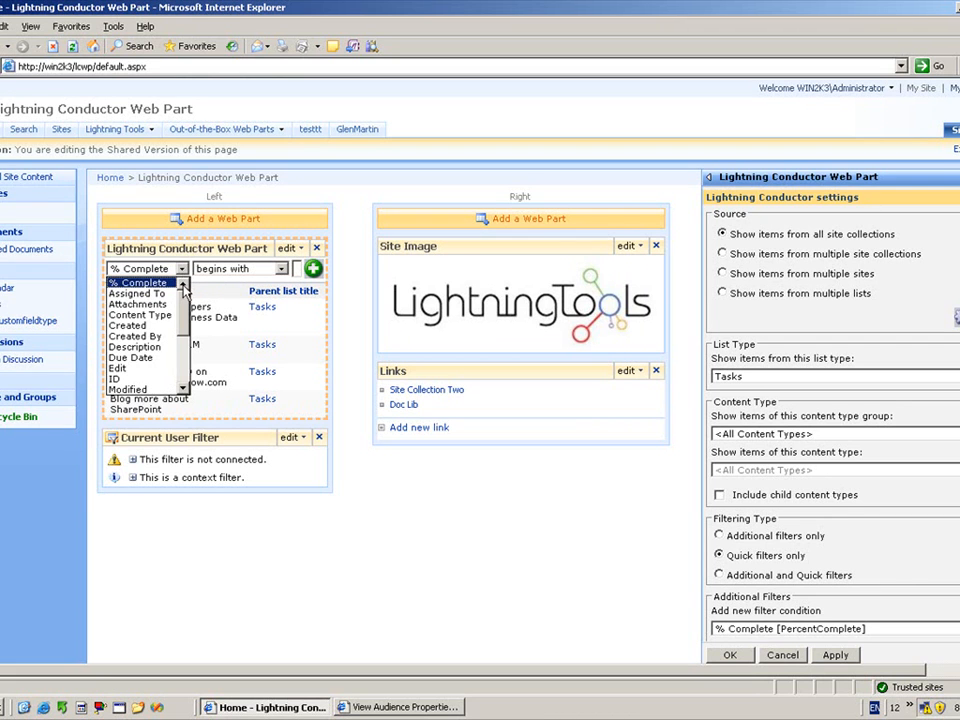
{"action": "mouse_move", "coordinate": [182, 294]}
{"action": "left_mouse_down"}
{"action": "mouse_move", "coordinate": [181, 307]}
{"action": "mouse_move", "coordinate": [181, 285]}
{"action": "left_mouse_up"}
{"action": "left_click", "coordinate": [155, 294]}
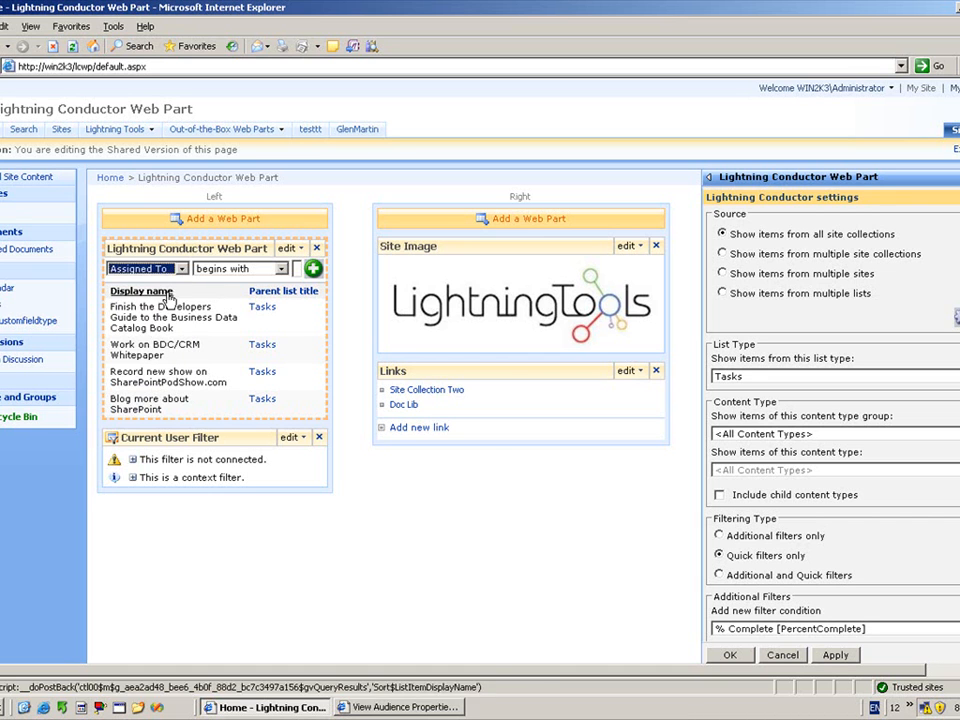
{"action": "left_click", "coordinate": [282, 269]}
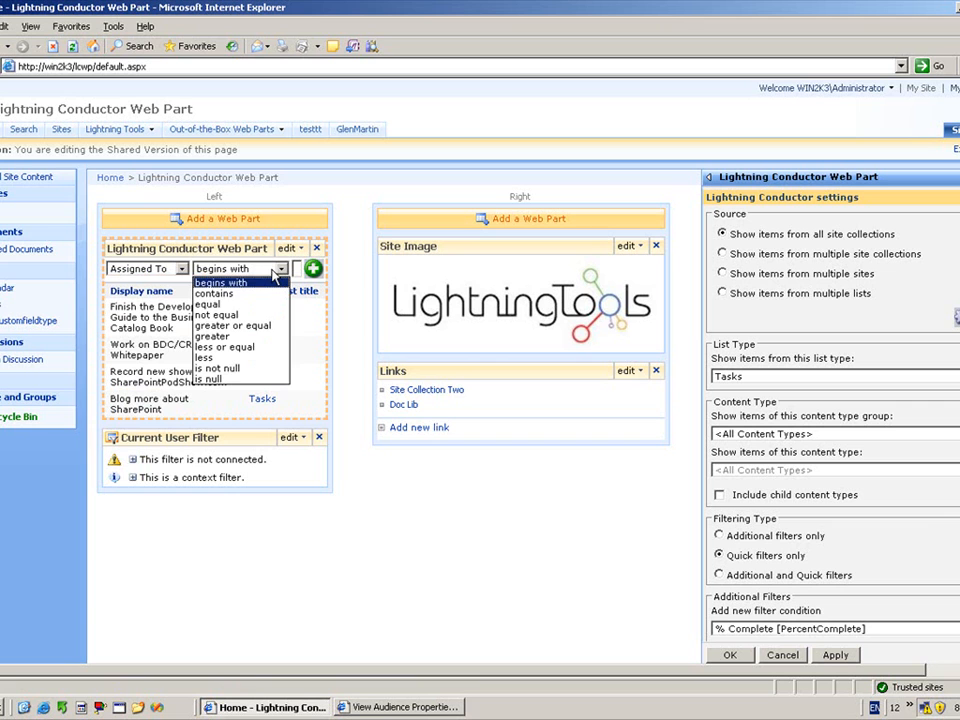
{"action": "left_click", "coordinate": [242, 305]}
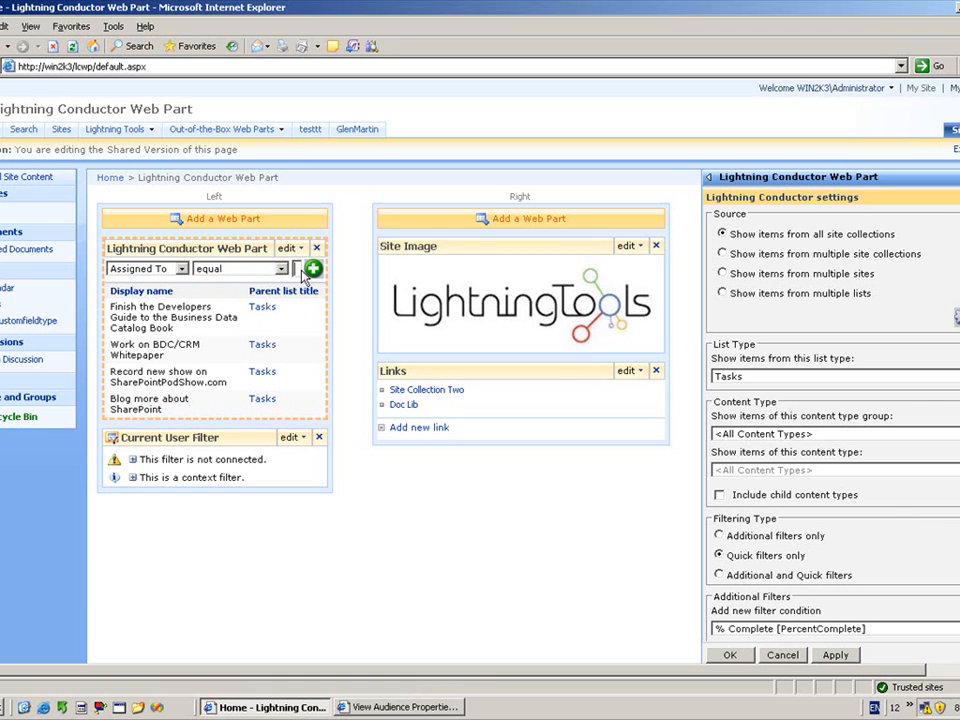
{"action": "left_click", "coordinate": [297, 269]}
{"action": "type", "text": "Me]"}
{"action": "left_click", "coordinate": [311, 271]}
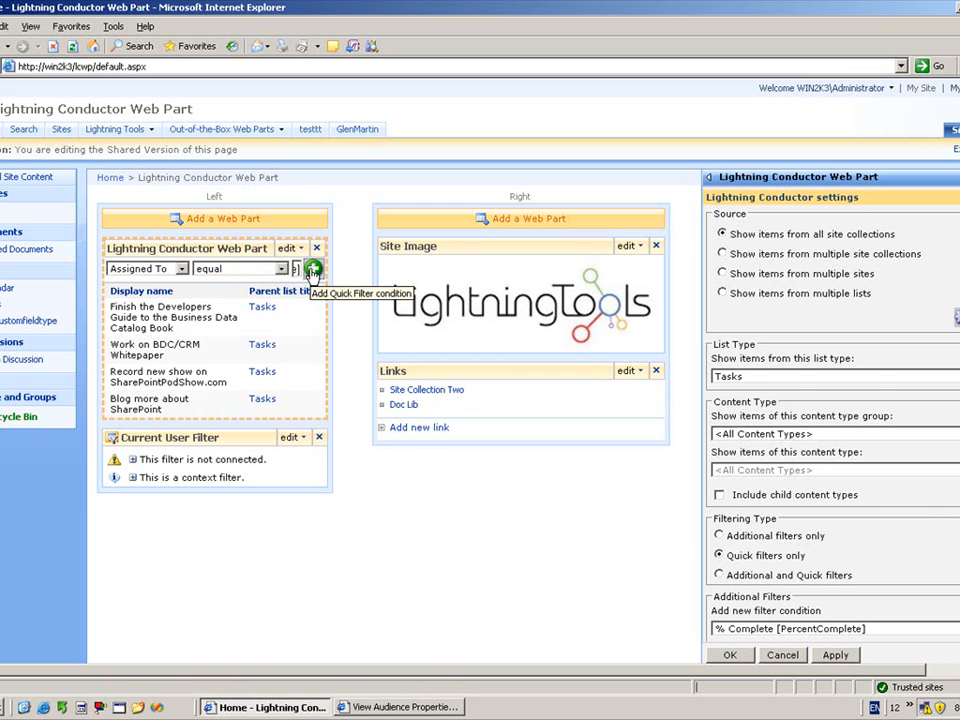
{"action": "left_click", "coordinate": [312, 270]}
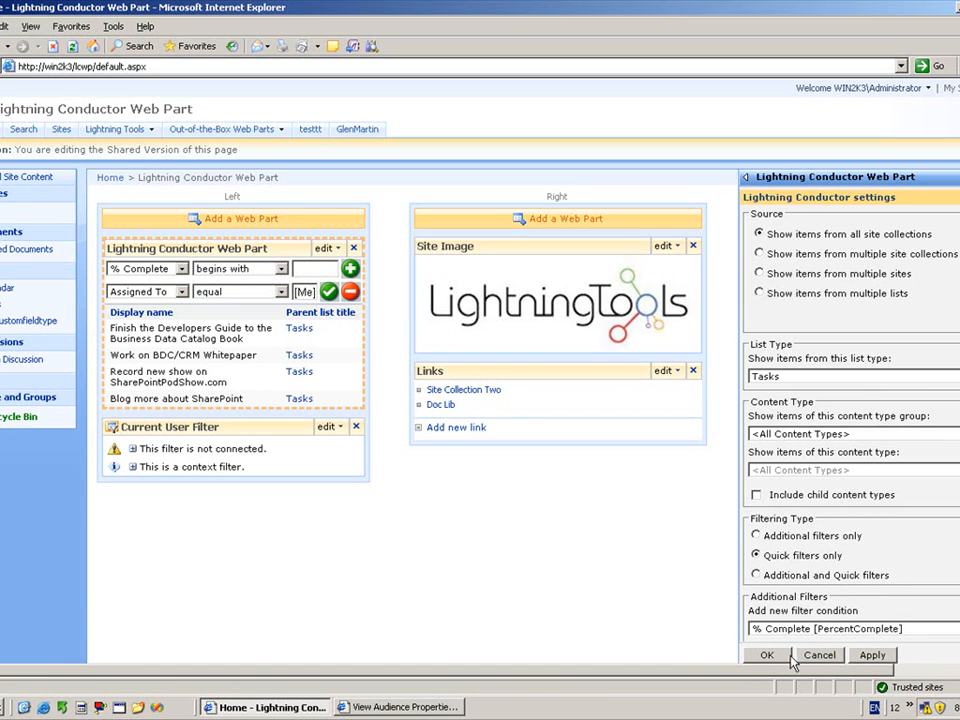
{"action": "left_click", "coordinate": [877, 659]}
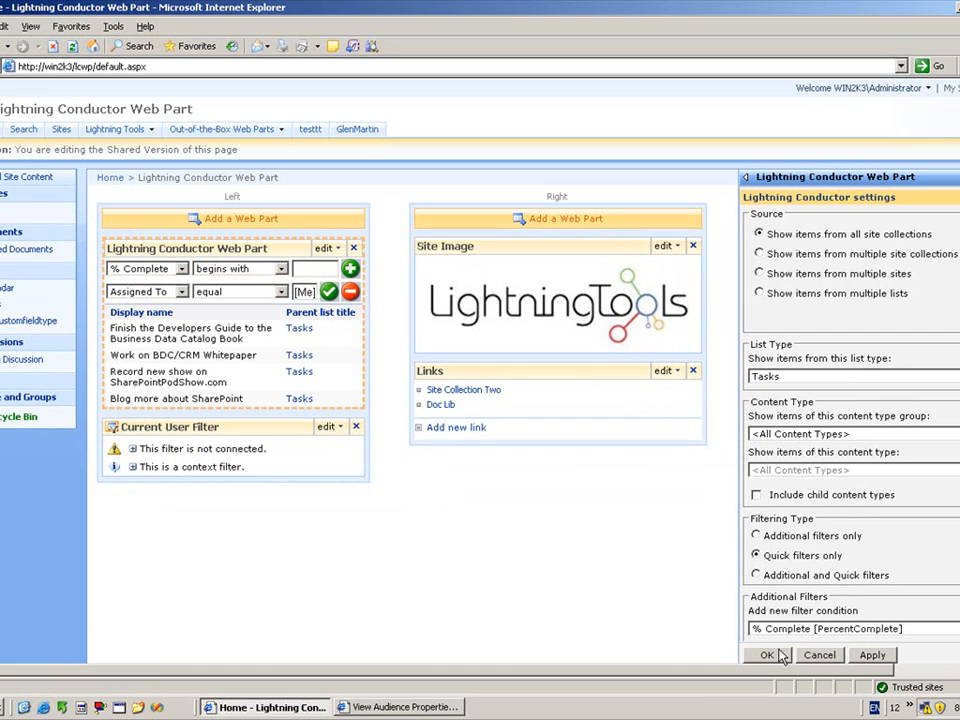
{"action": "left_click", "coordinate": [781, 655]}
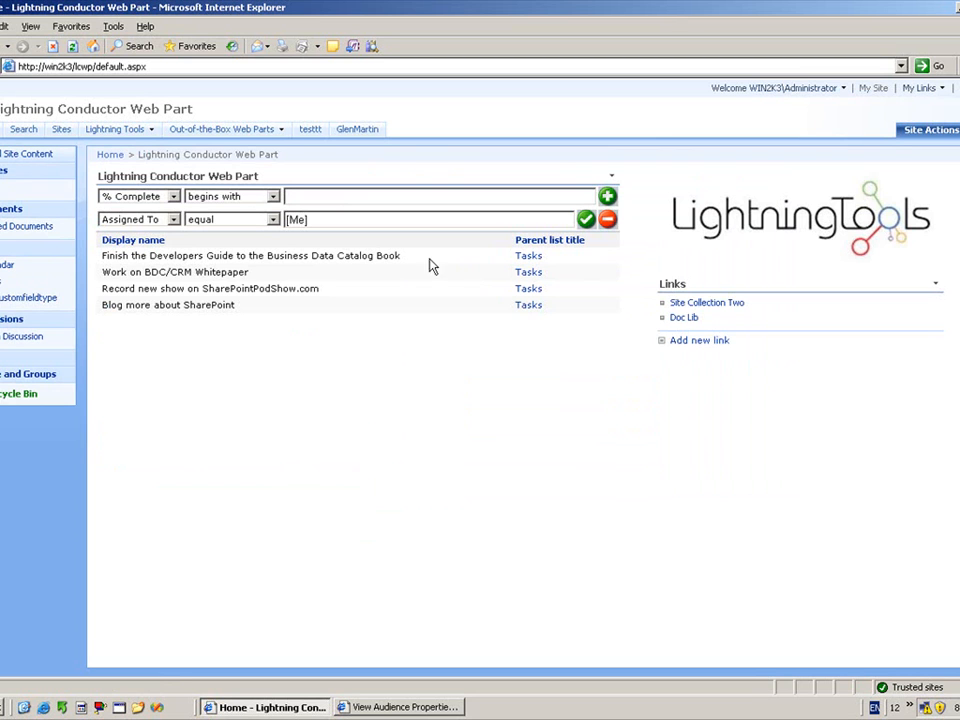
Filter the tasks by a person's first name in the Assigned To quick filter condition, and delete that condition.
{"action": "left_click", "coordinate": [362, 219]}
{"action": "key", "text": "BackSpace"}
{"action": "key", "text": "BackSpace"}
{"action": "key", "text": "BackSpace"}
{"action": "key", "text": "BackSpace"}
{"action": "left_click", "coordinate": [586, 220]}
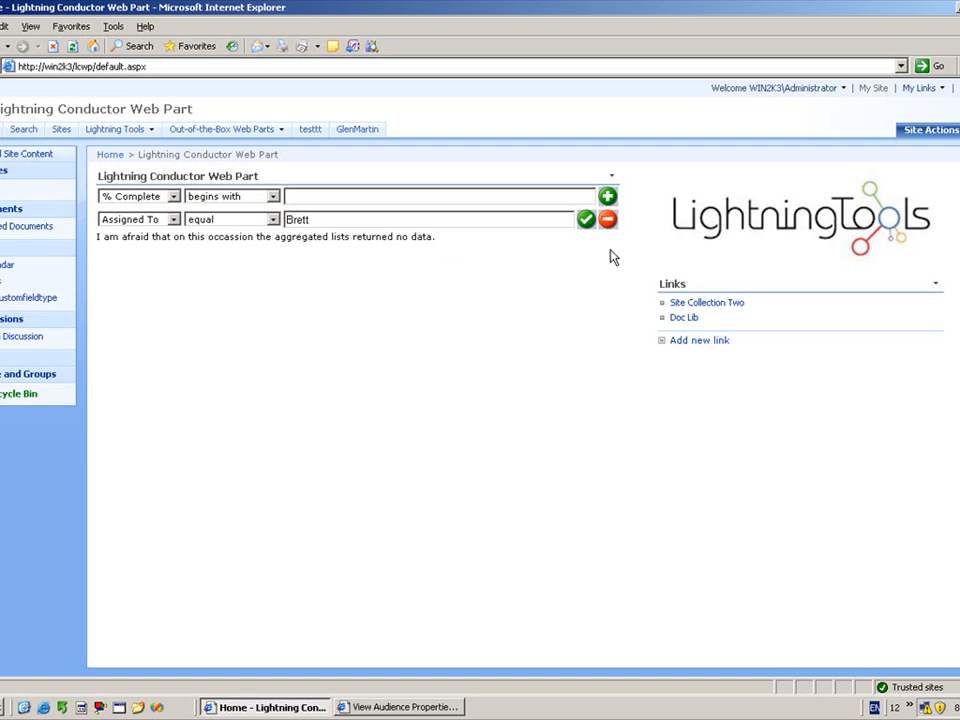
{"action": "left_click", "coordinate": [607, 219]}
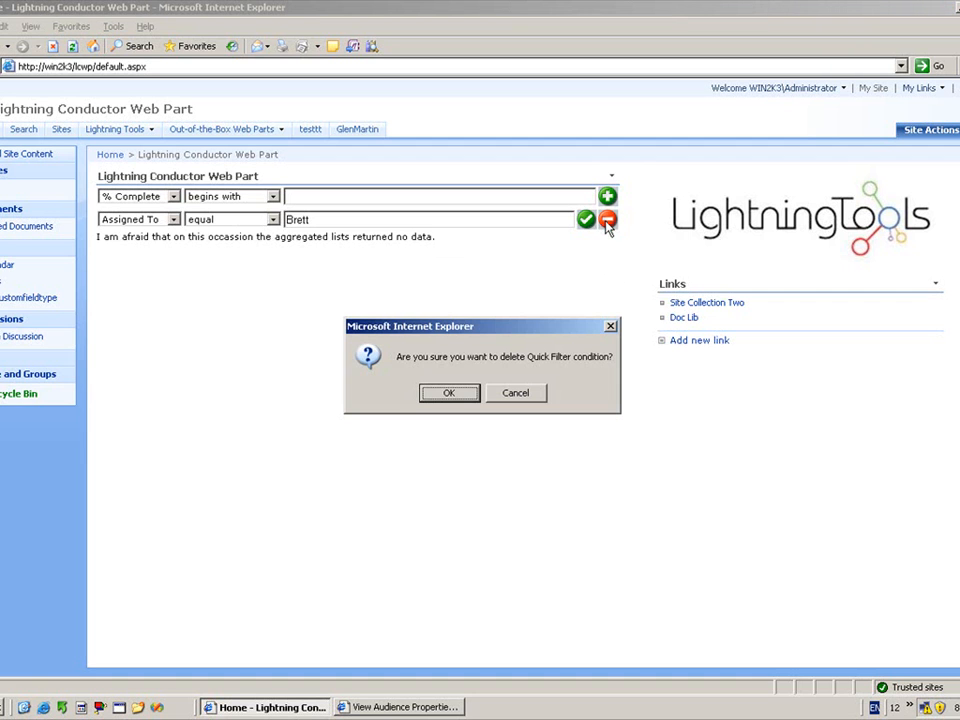
{"action": "left_click", "coordinate": [450, 395]}
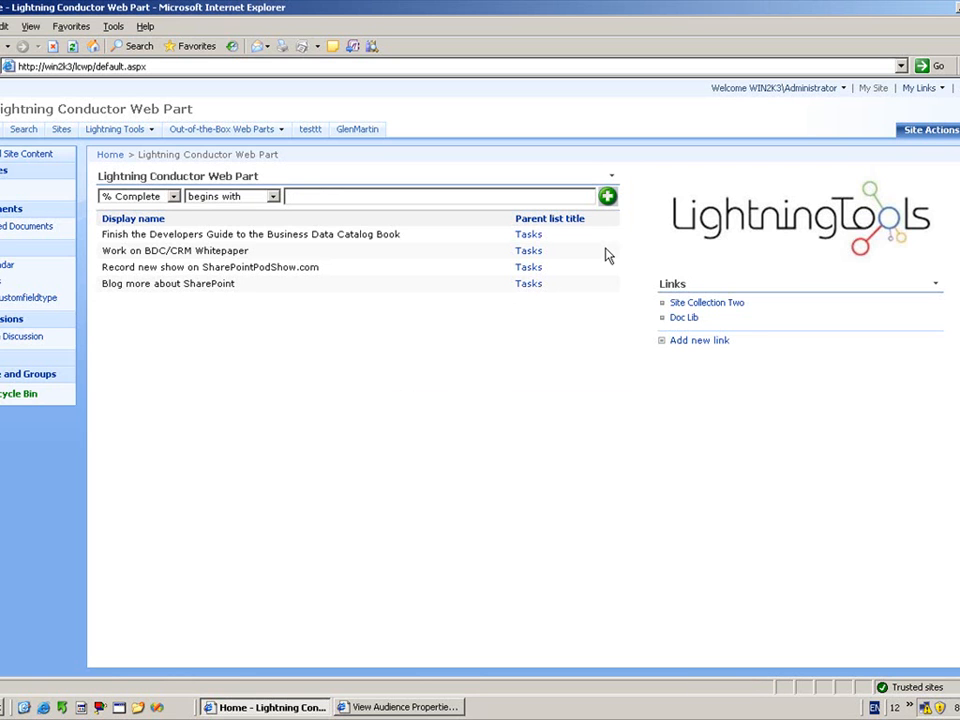
Edit the Lightning Conductor Web Part and start a connection sending the Current User Filter's filter values to it.
{"action": "left_click", "coordinate": [611, 179]}
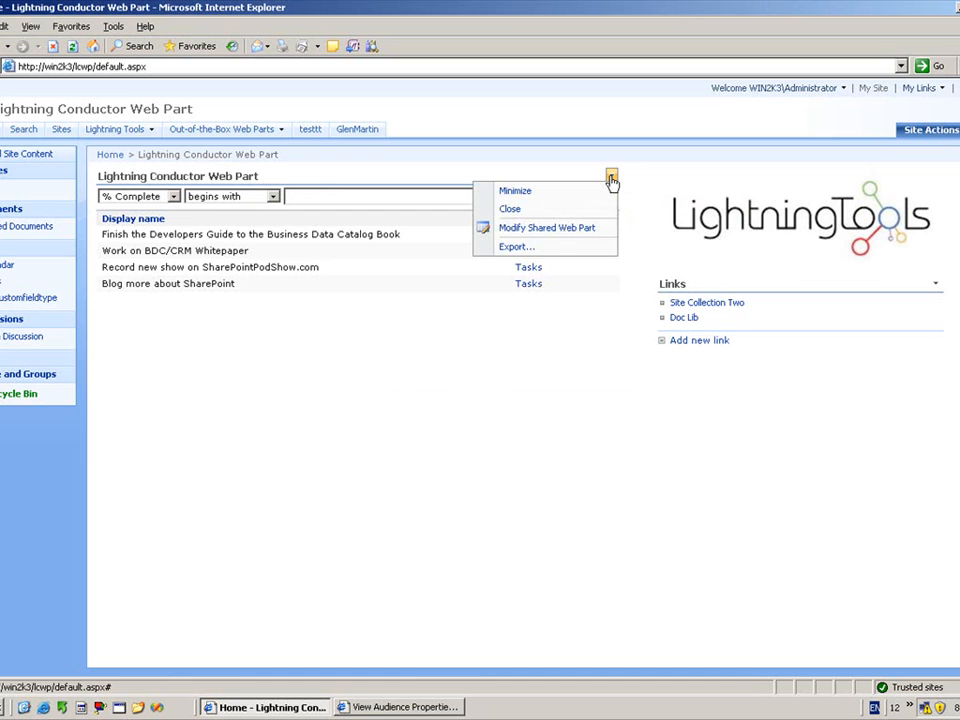
{"action": "left_click", "coordinate": [585, 229]}
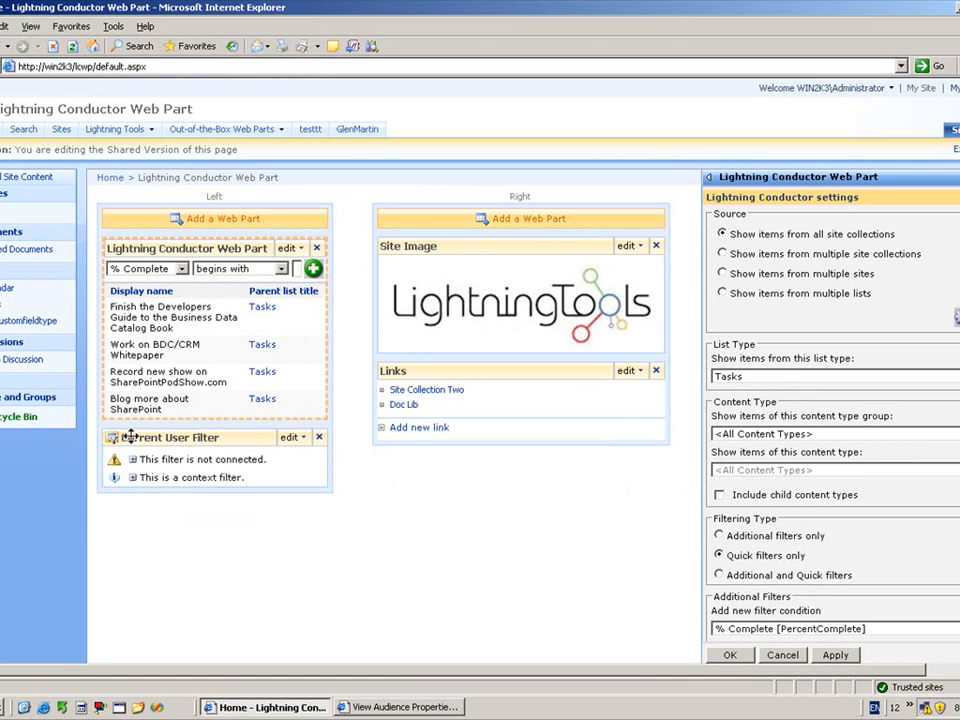
{"action": "left_click", "coordinate": [301, 439]}
{"action": "mouse_move", "coordinate": [291, 524]}
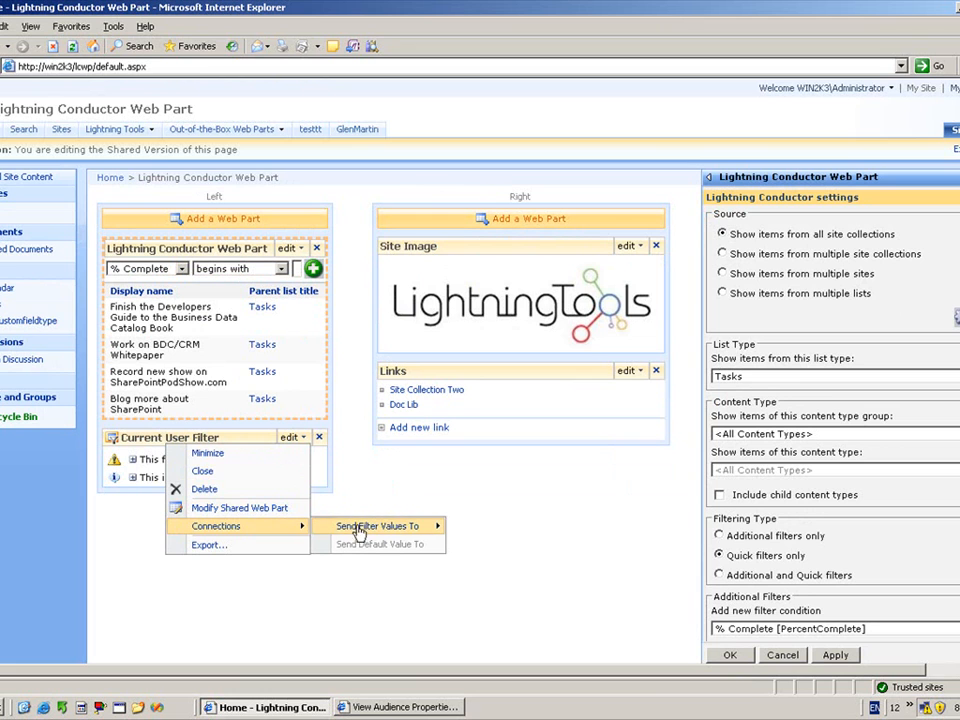
{"action": "mouse_move", "coordinate": [355, 530]}
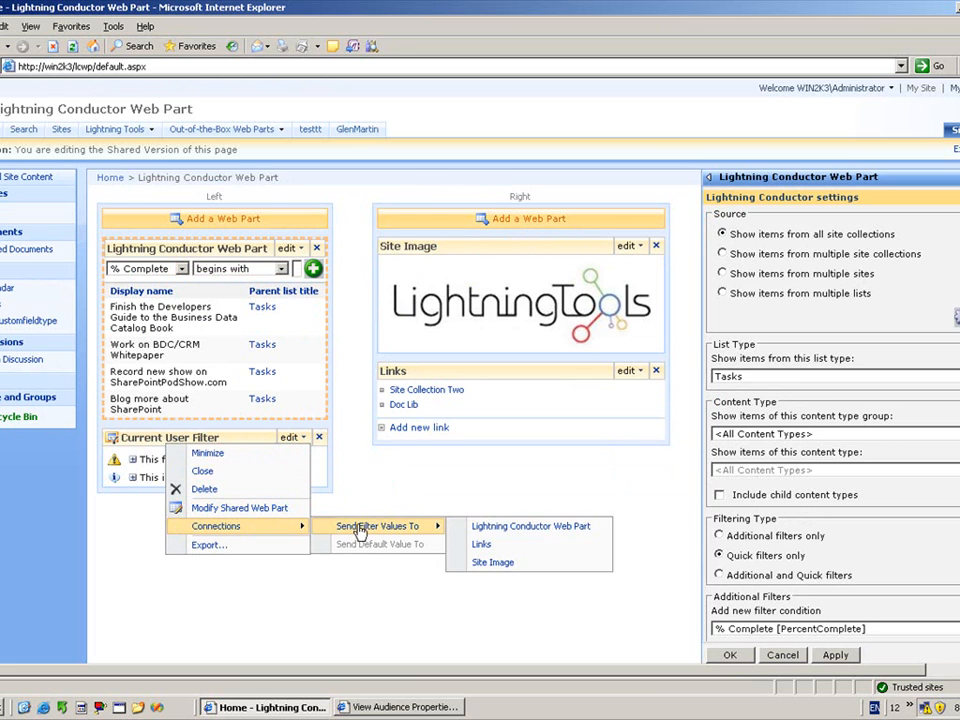
{"action": "left_click", "coordinate": [540, 527]}
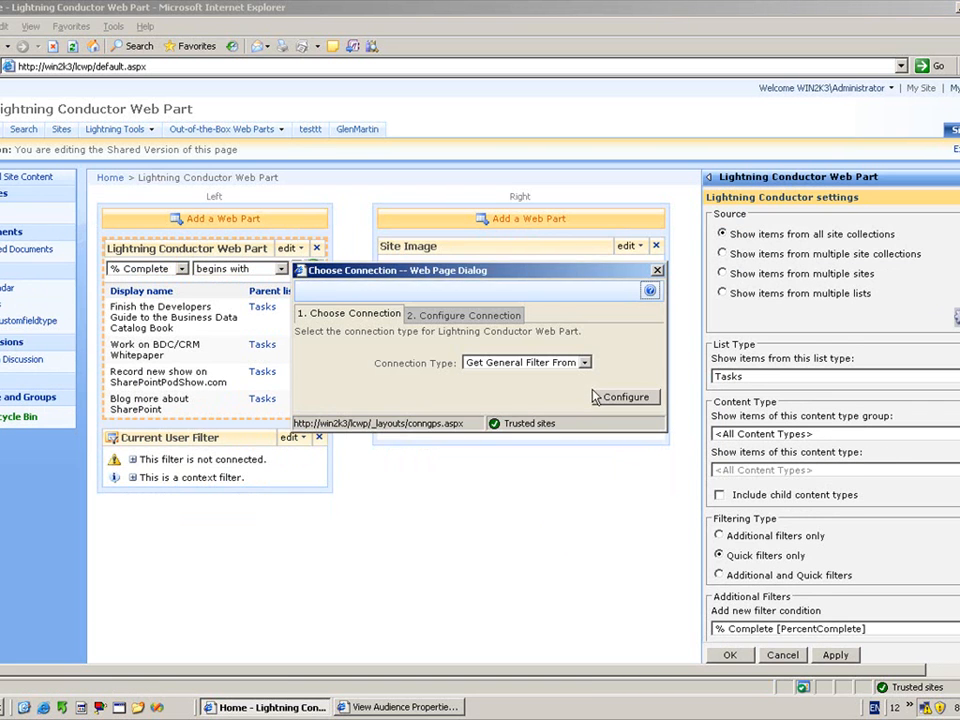
Configure the Get General Filter From connection with Assigned To [AssignedTo] as the filtered parameter, and save the web part settings.
{"action": "left_click", "coordinate": [608, 400]}
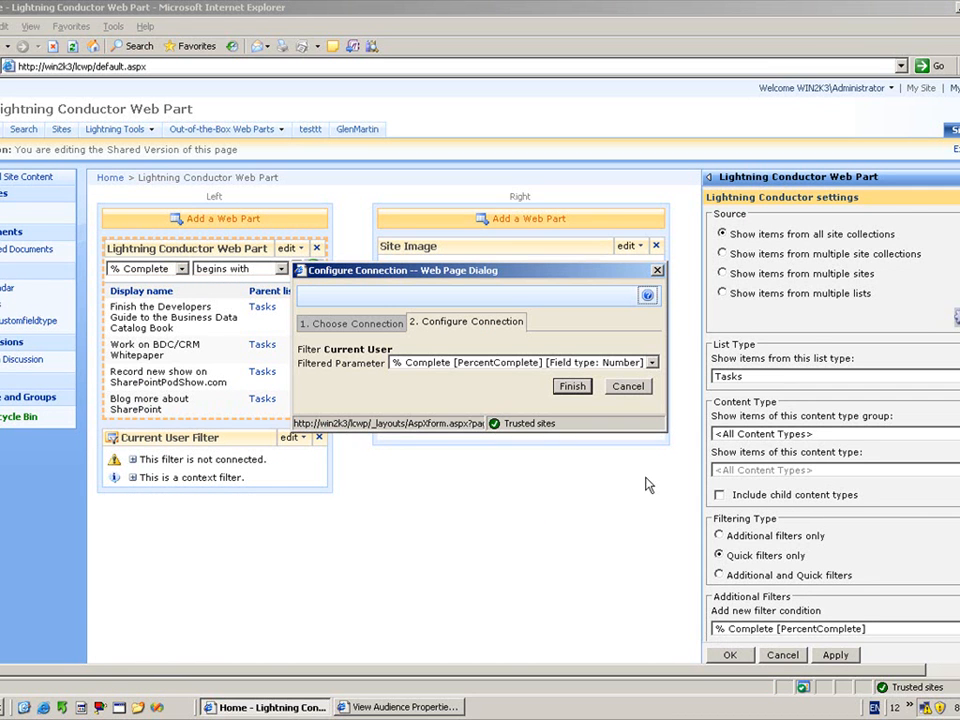
{"action": "left_click", "coordinate": [592, 363]}
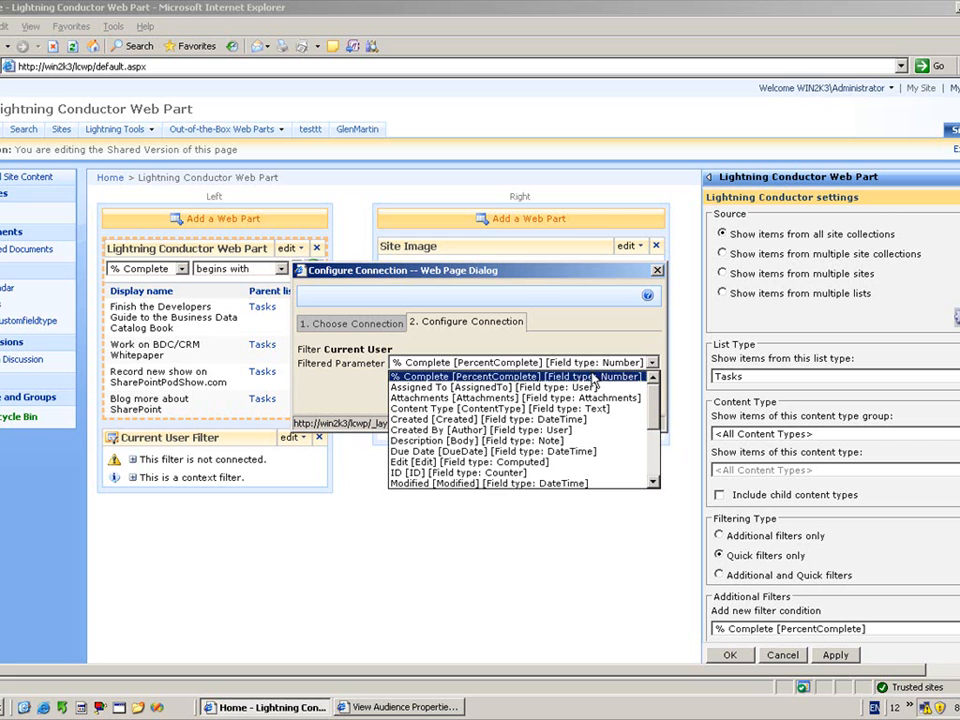
{"action": "left_click", "coordinate": [585, 387]}
{"action": "left_click", "coordinate": [575, 388]}
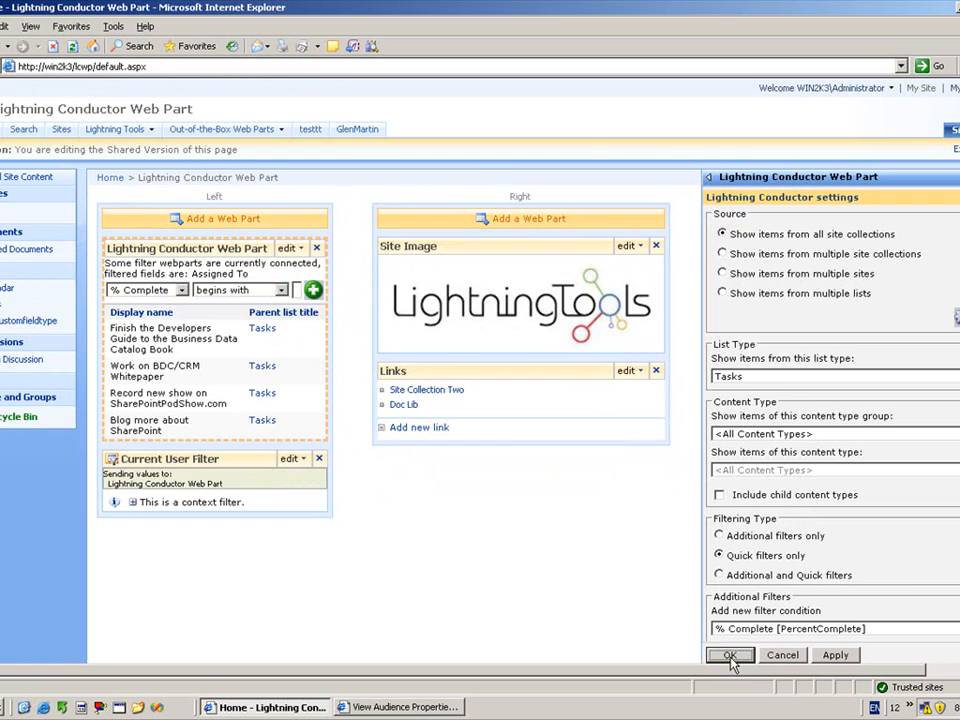
{"action": "left_click", "coordinate": [731, 657]}
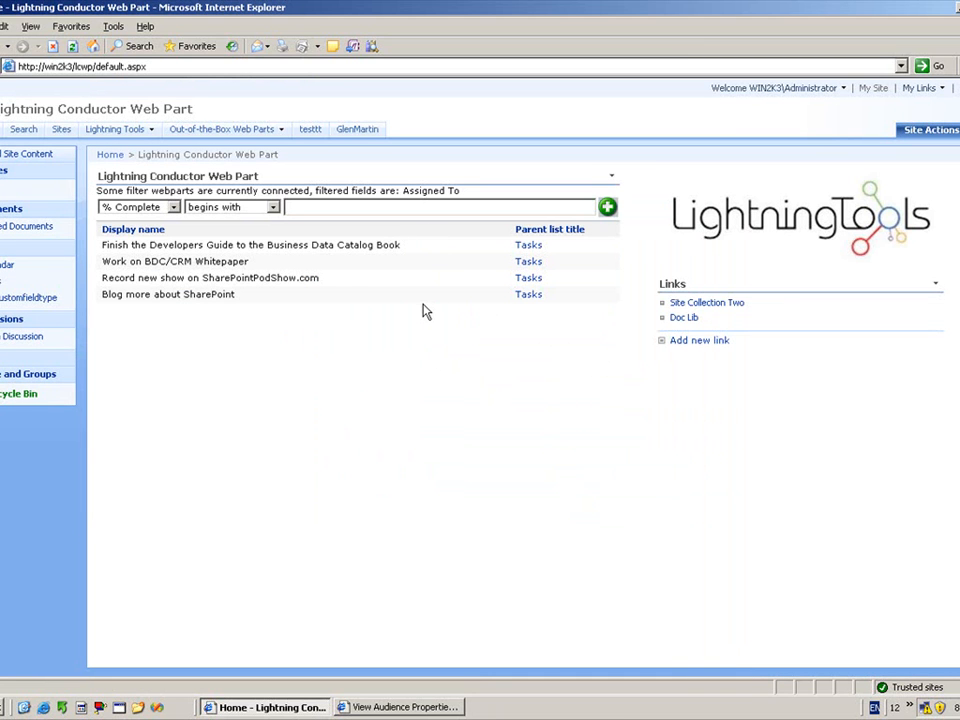
Sign in to the site as a different user, entering that user's account name and password.
{"action": "left_click", "coordinate": [843, 89]}
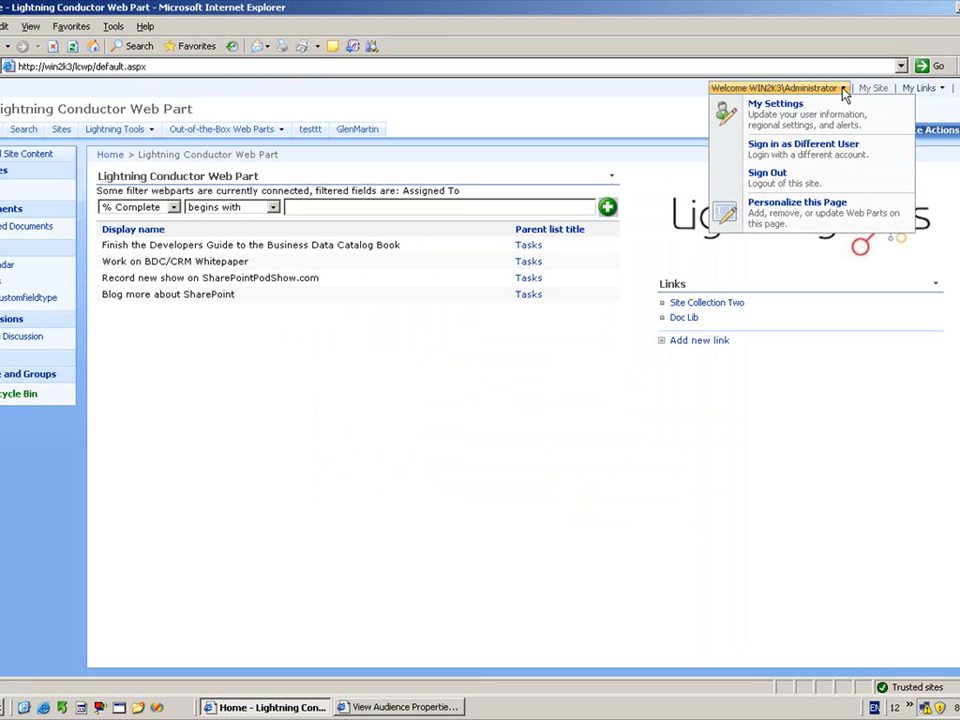
{"action": "left_click", "coordinate": [816, 152]}
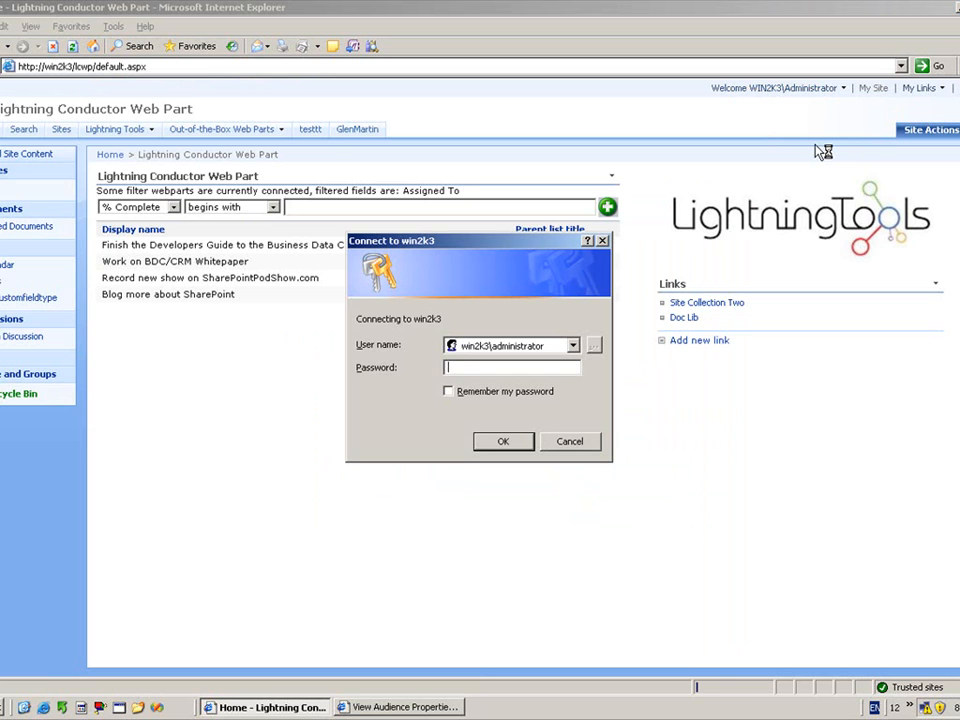
{"action": "key", "text": "shift+Tab"}
{"action": "type", "text": "br"}
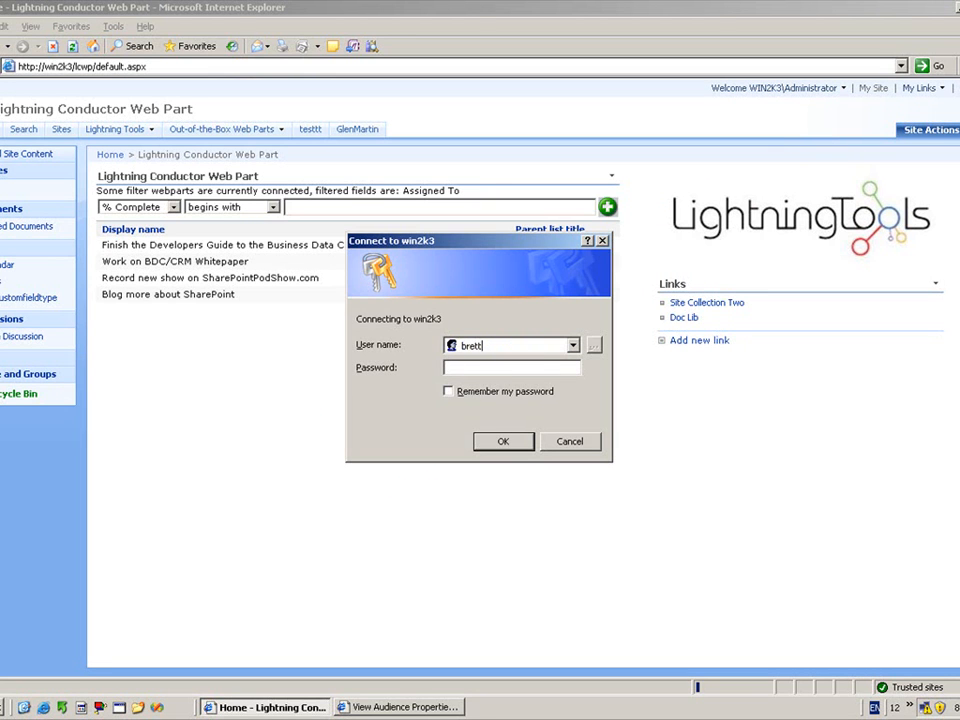
{"action": "type", "text": "••••••••"}
{"action": "left_click", "coordinate": [511, 445]}
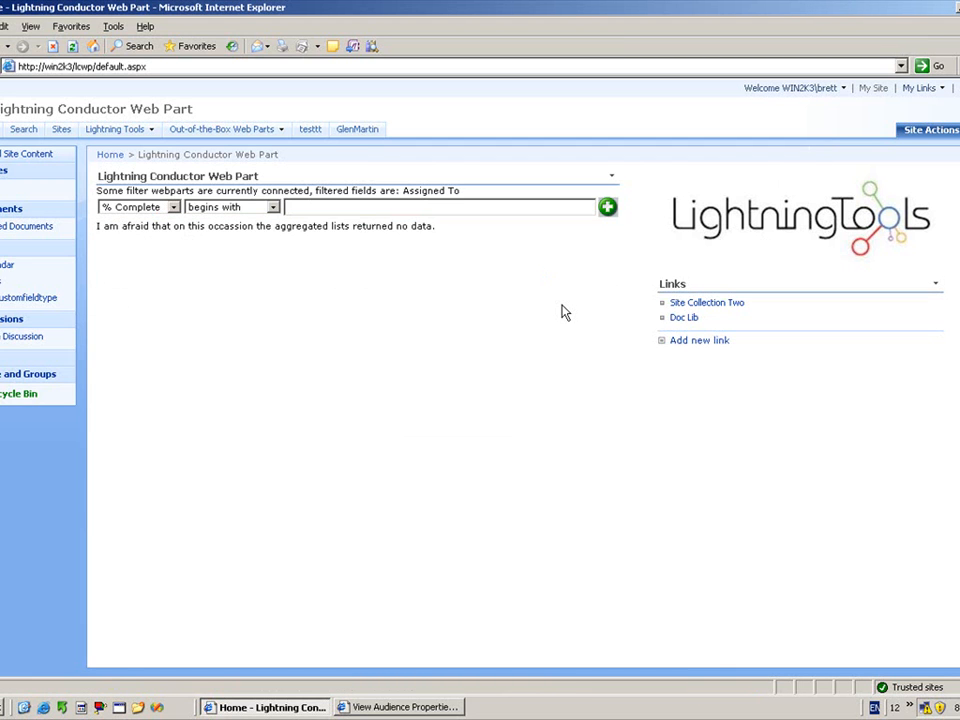
Try to sign back in to the site with the Administrator account.
{"action": "left_click", "coordinate": [843, 89]}
{"action": "left_click", "coordinate": [835, 146]}
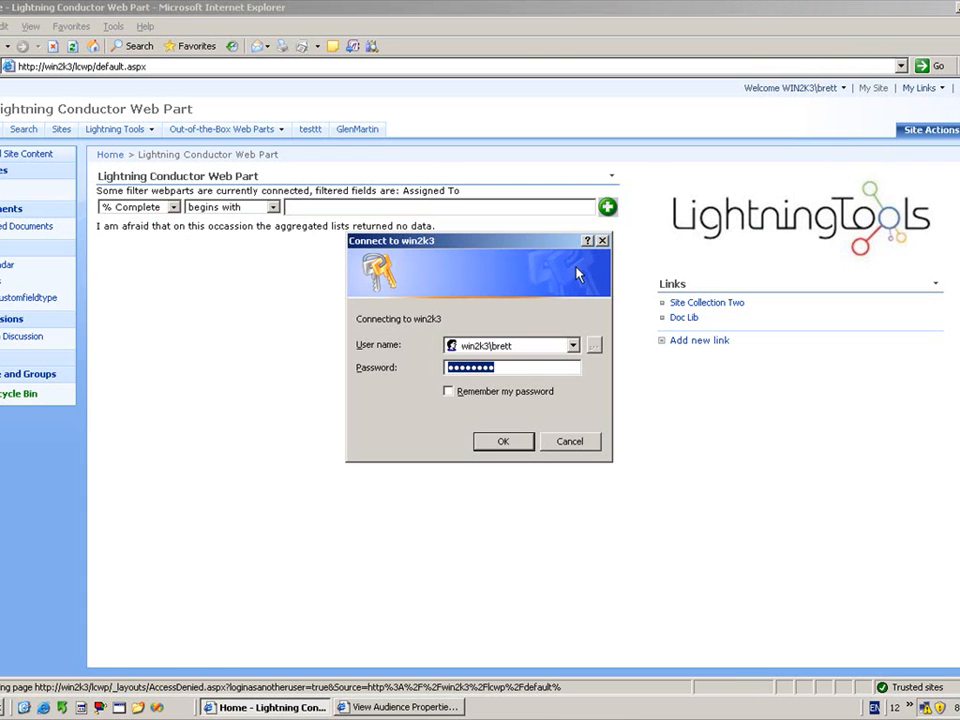
{"action": "left_click", "coordinate": [508, 345]}
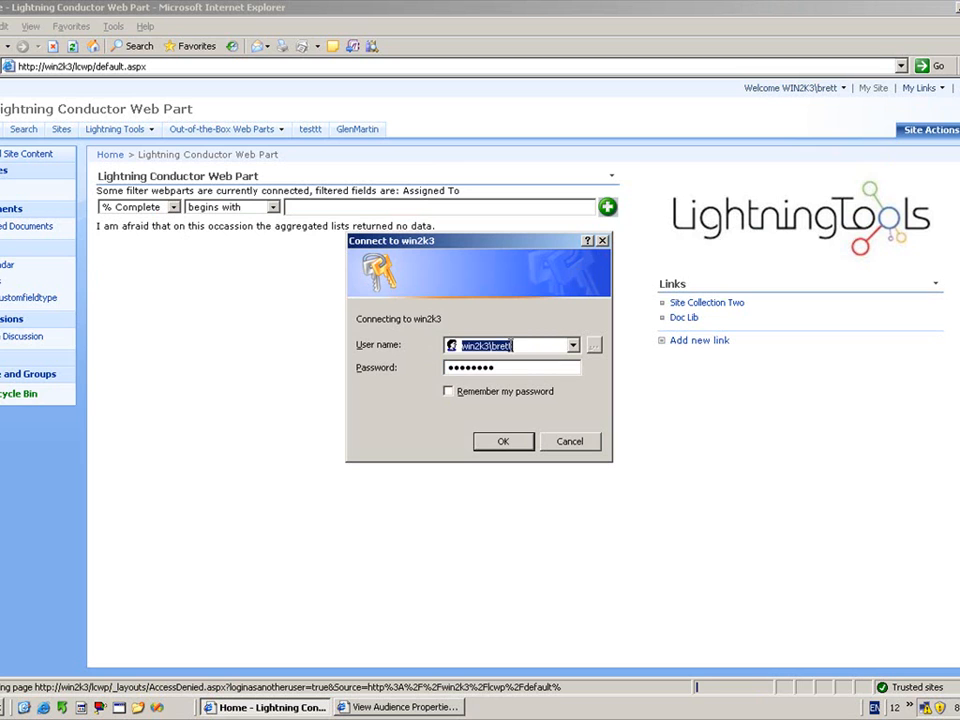
{"action": "double_click", "coordinate": [508, 345]}
{"action": "type", "text": "Administrator"}
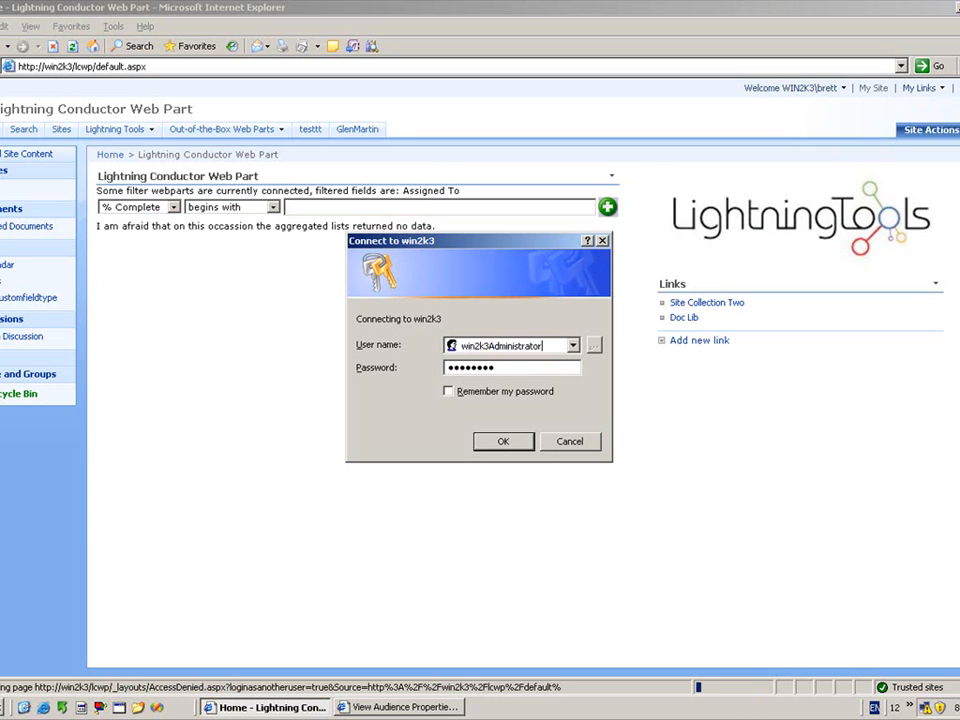
{"action": "left_click", "coordinate": [503, 441]}
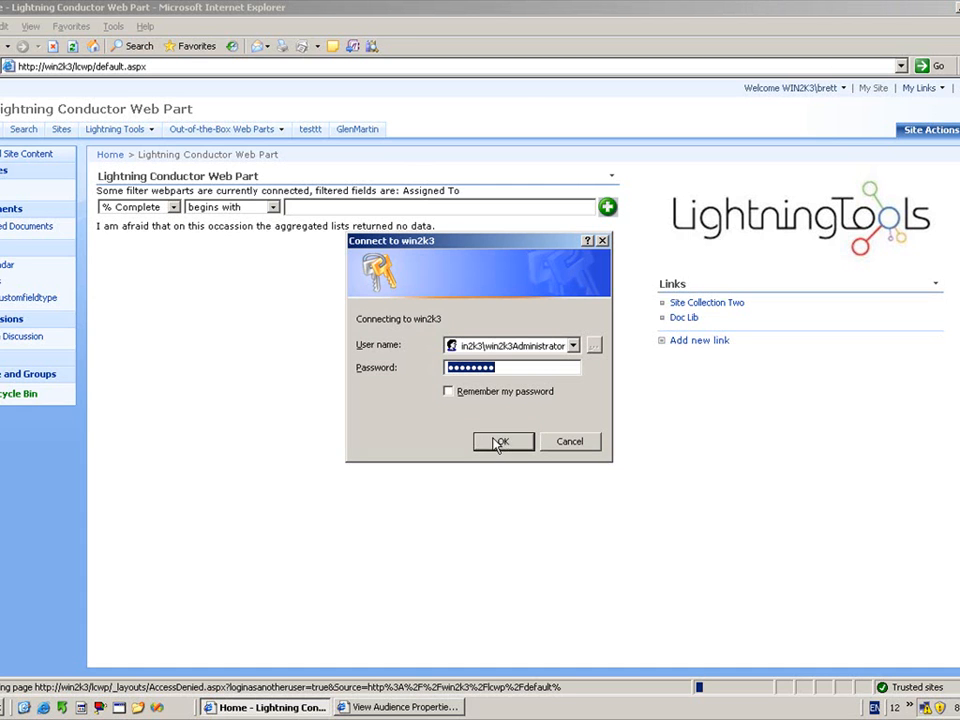
Correct the user name to the administrator account on the win2k3 domain and sign in with its password.
{"action": "left_click", "coordinate": [513, 346]}
{"action": "left_click", "coordinate": [513, 346]}
{"action": "left_click_drag", "start_coordinate": [513, 346], "coordinate": [458, 356]}
{"action": "key", "text": "BackSpace"}
{"action": "key", "text": "Return"}
{"action": "type", "text": "p"}
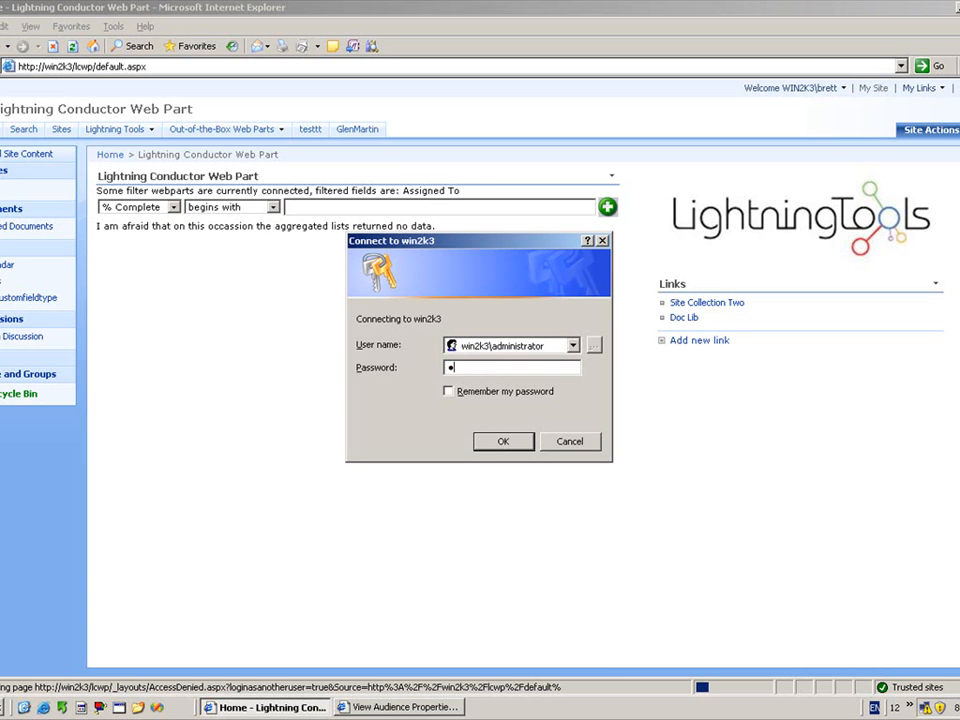
{"action": "type", "text": "assword"}
{"action": "key", "text": "Return"}
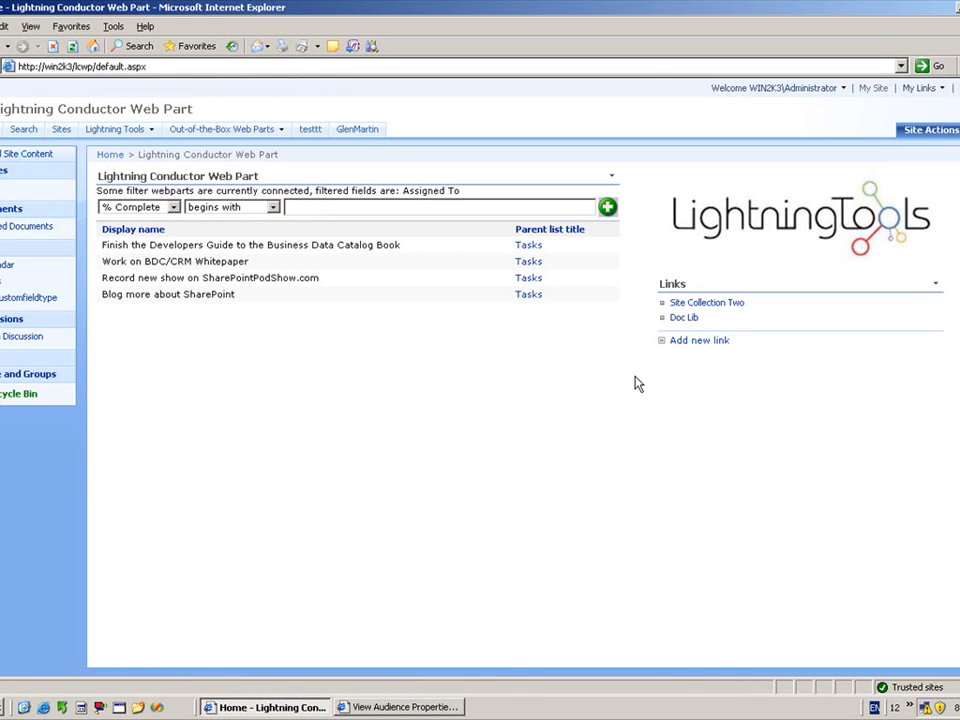
Review the Lightning Conductor settings through to Audience Targeting, close them, and view the Sales audience's properties and rules in Shared Services Administration.
{"action": "left_click", "coordinate": [612, 177]}
{"action": "left_click", "coordinate": [598, 232]}
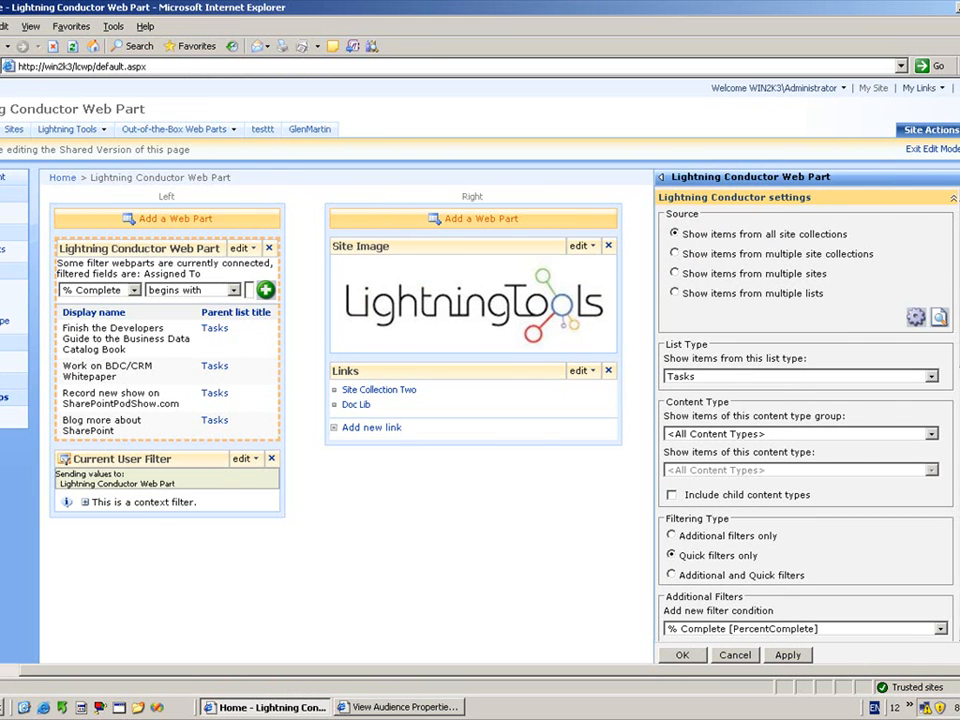
{"action": "scroll", "coordinate": [805, 410], "scroll_direction": "down", "scroll_amount": 2}
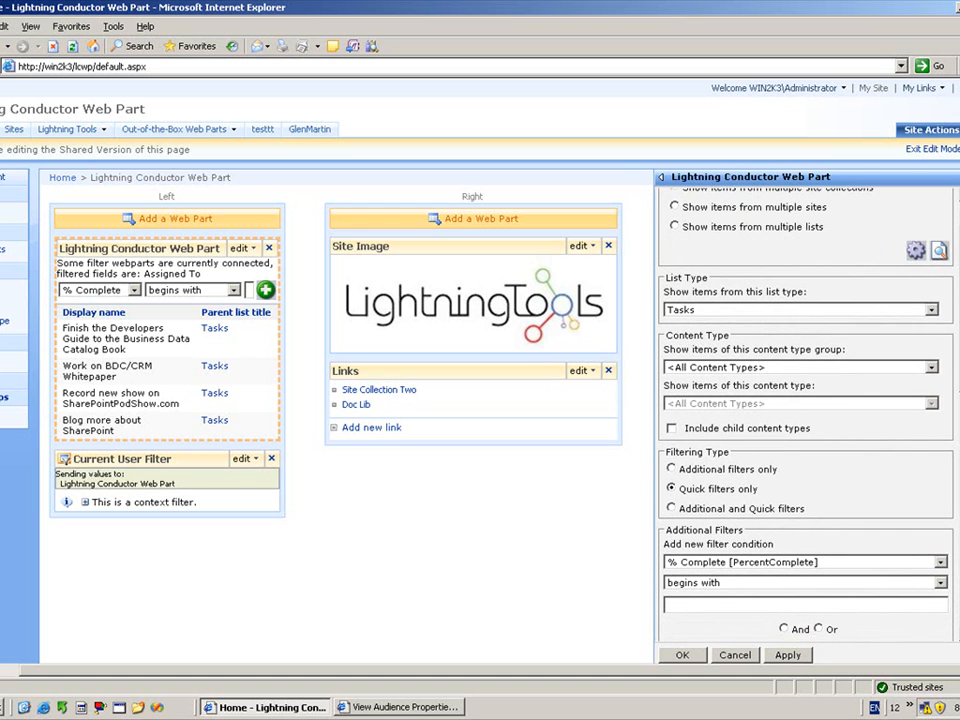
{"action": "scroll", "coordinate": [780, 393], "scroll_direction": "down", "scroll_amount": 4}
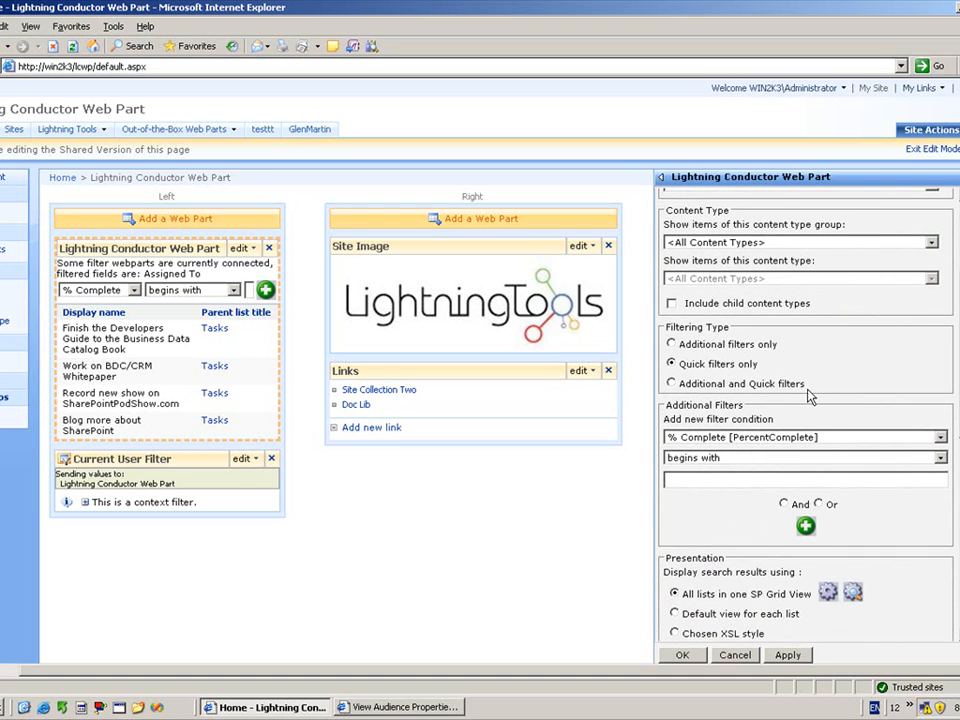
{"action": "scroll", "coordinate": [805, 410], "scroll_direction": "down", "scroll_amount": 7}
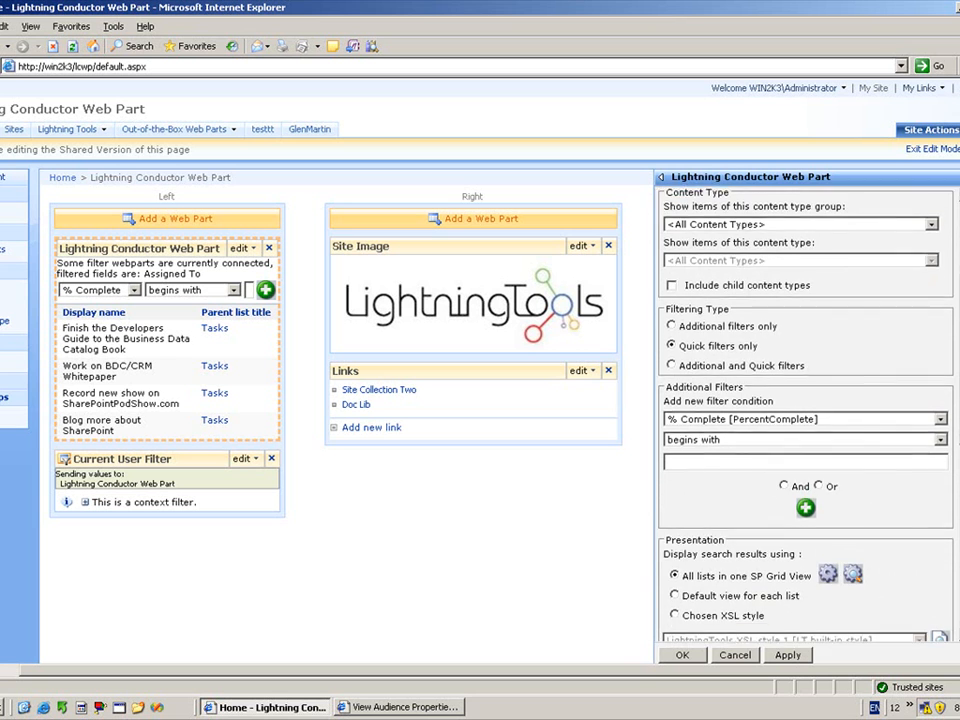
{"action": "scroll", "coordinate": [955, 555], "scroll_direction": "down", "scroll_amount": 8}
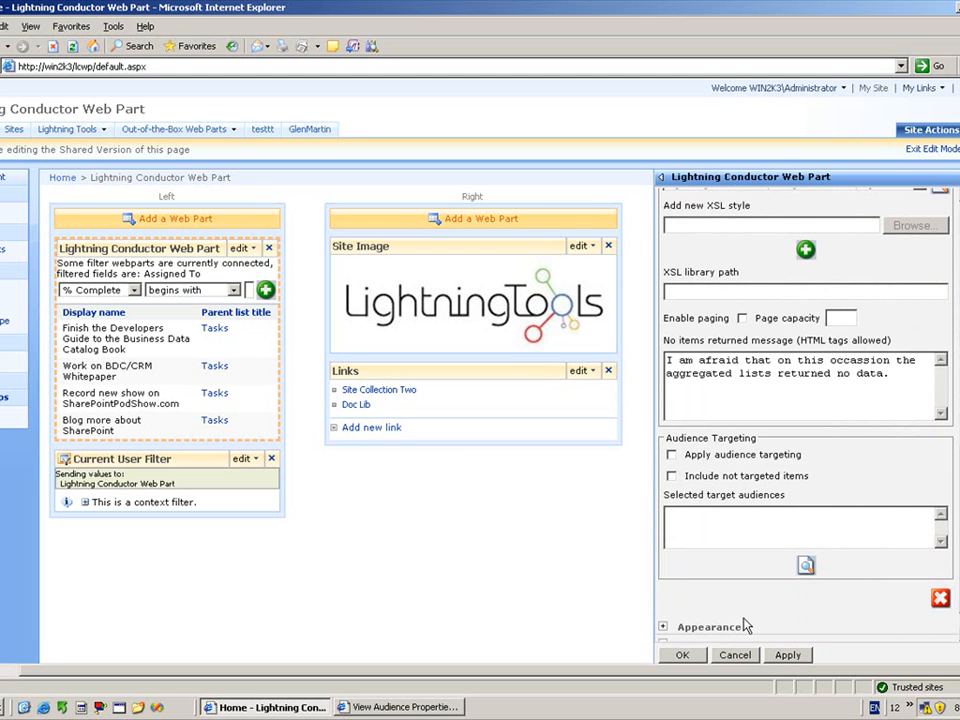
{"action": "left_click", "coordinate": [686, 655]}
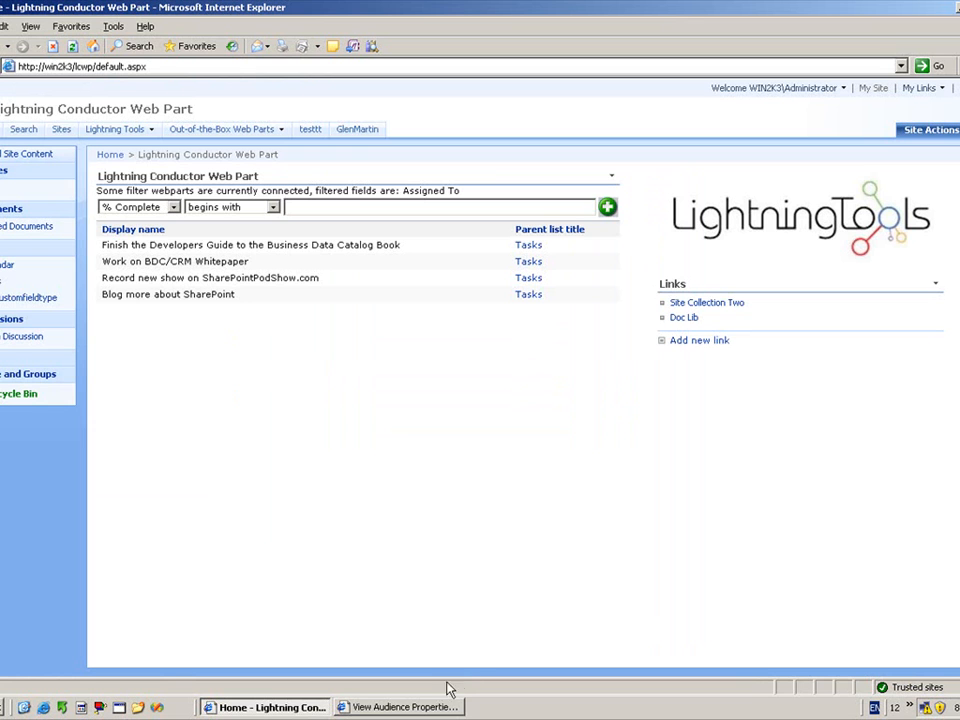
{"action": "left_click", "coordinate": [430, 707]}
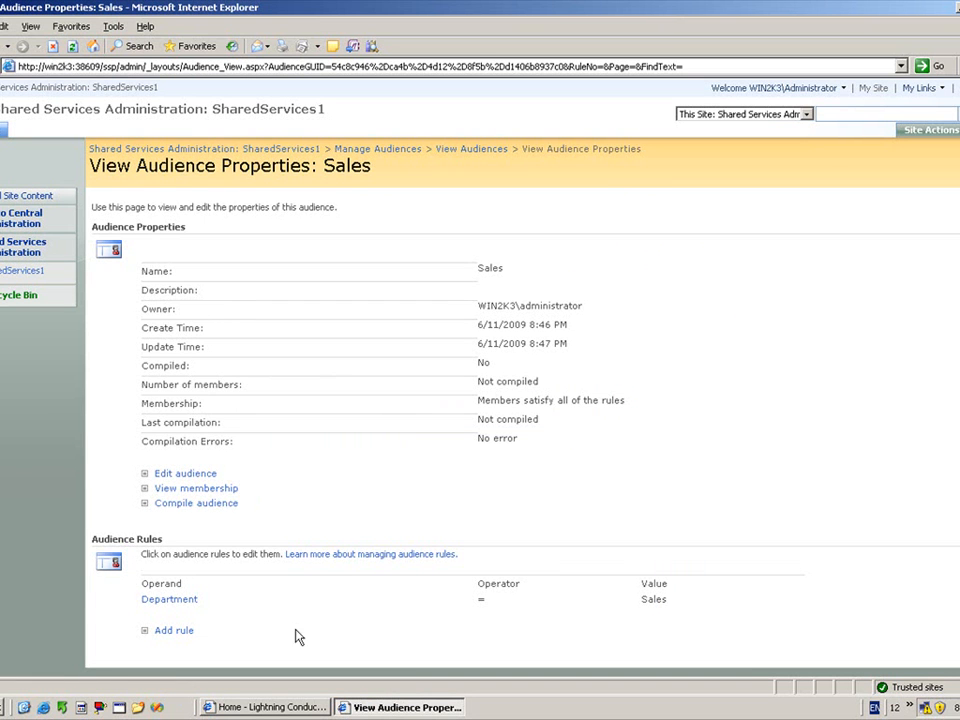
Return to the Lightning Conductor site and enable audience targeting in the settings of its Tasks list.
{"action": "left_click", "coordinate": [285, 708]}
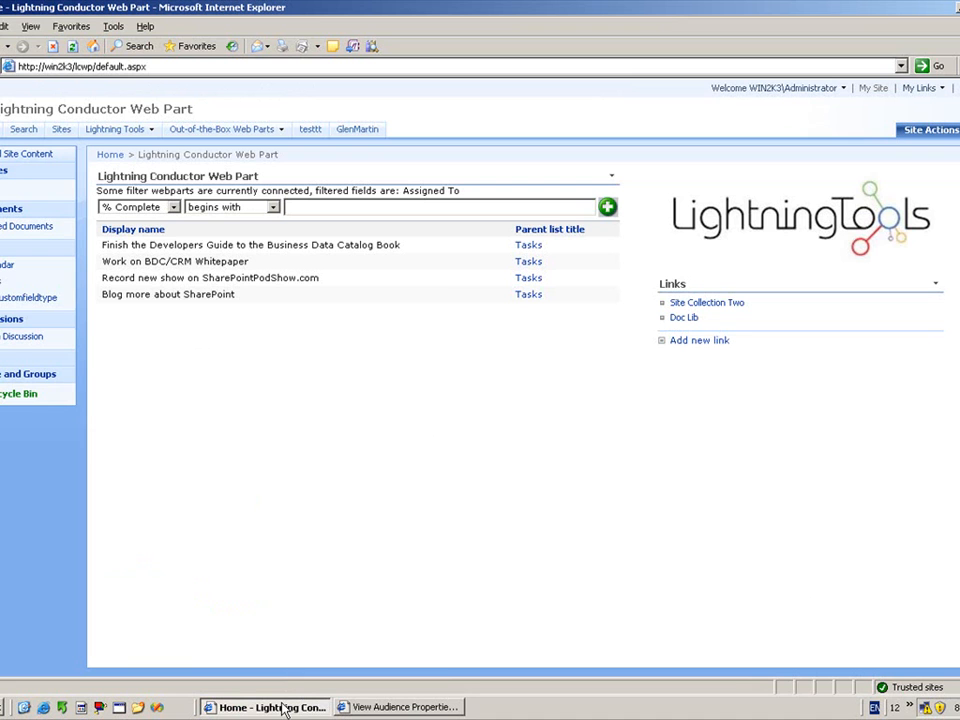
{"action": "left_click", "coordinate": [6, 283]}
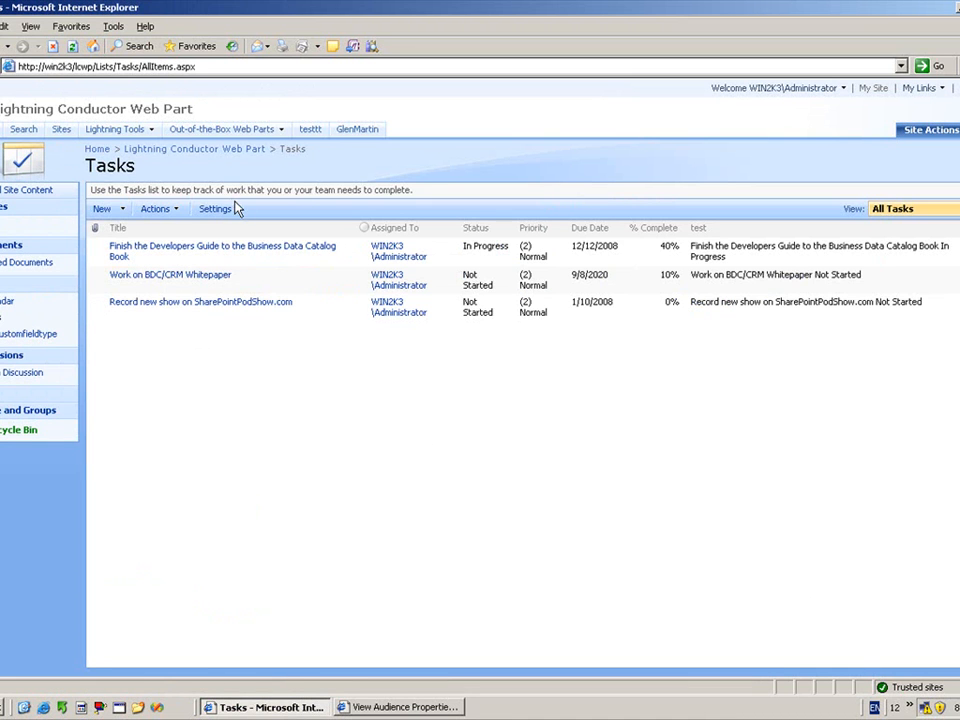
{"action": "left_click", "coordinate": [237, 209]}
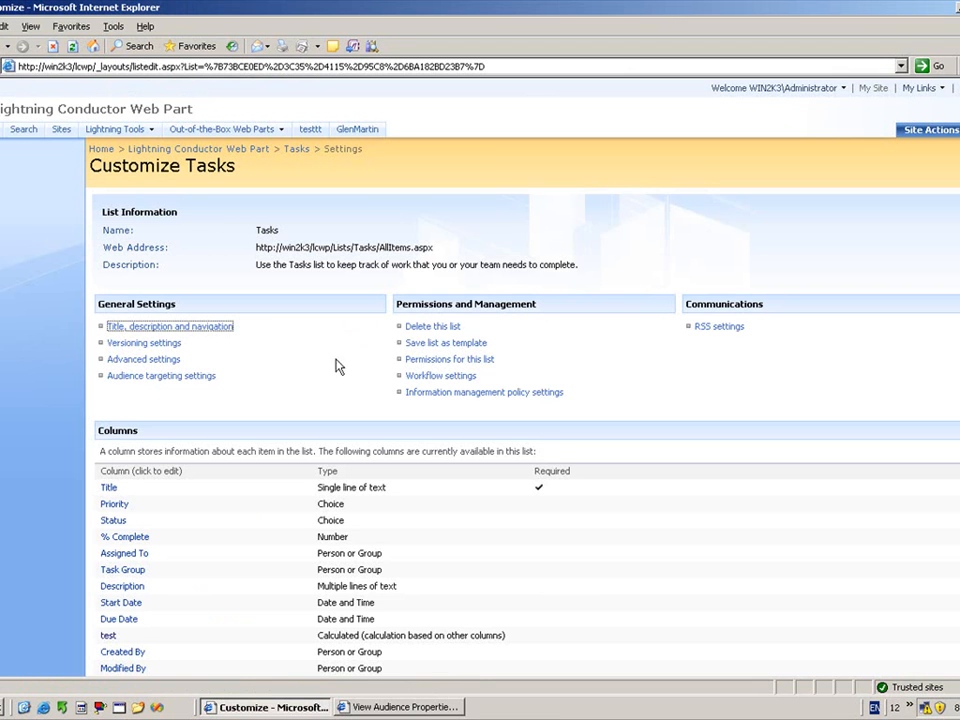
{"action": "left_click", "coordinate": [207, 379]}
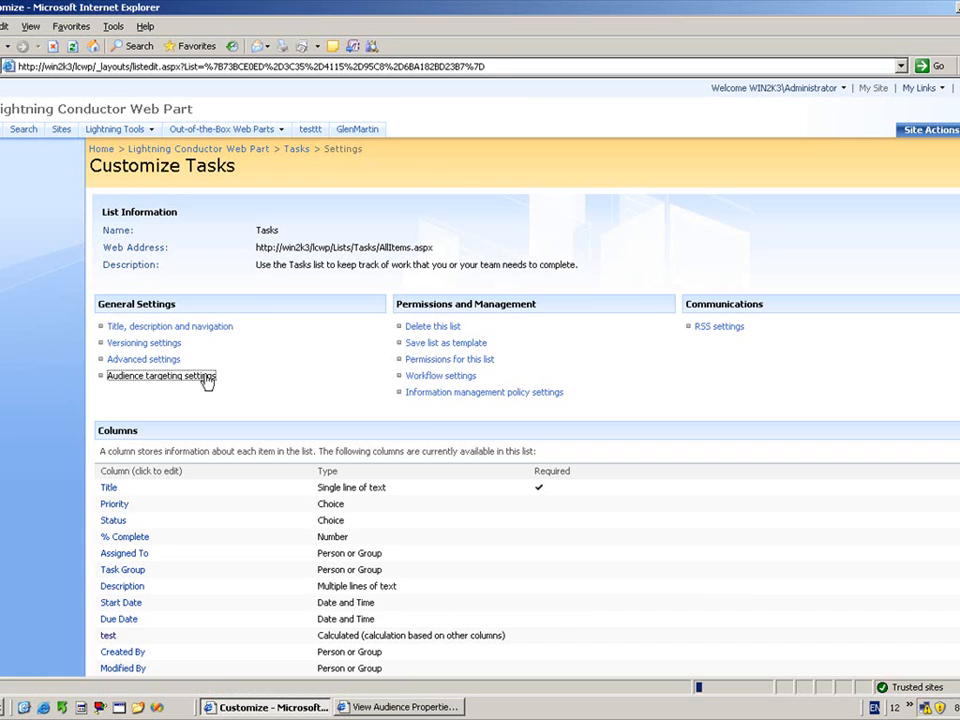
{"action": "left_click", "coordinate": [667, 217]}
{"action": "left_click", "coordinate": [851, 290]}
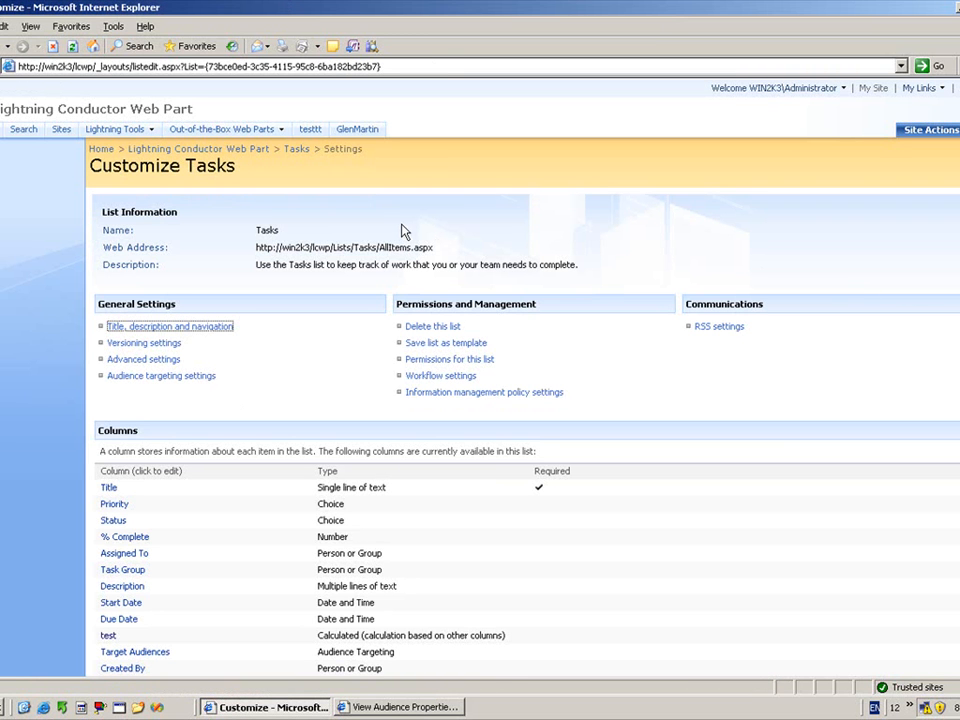
Start a new item in the Tasks list and title it "Sell Products".
{"action": "left_click", "coordinate": [299, 155]}
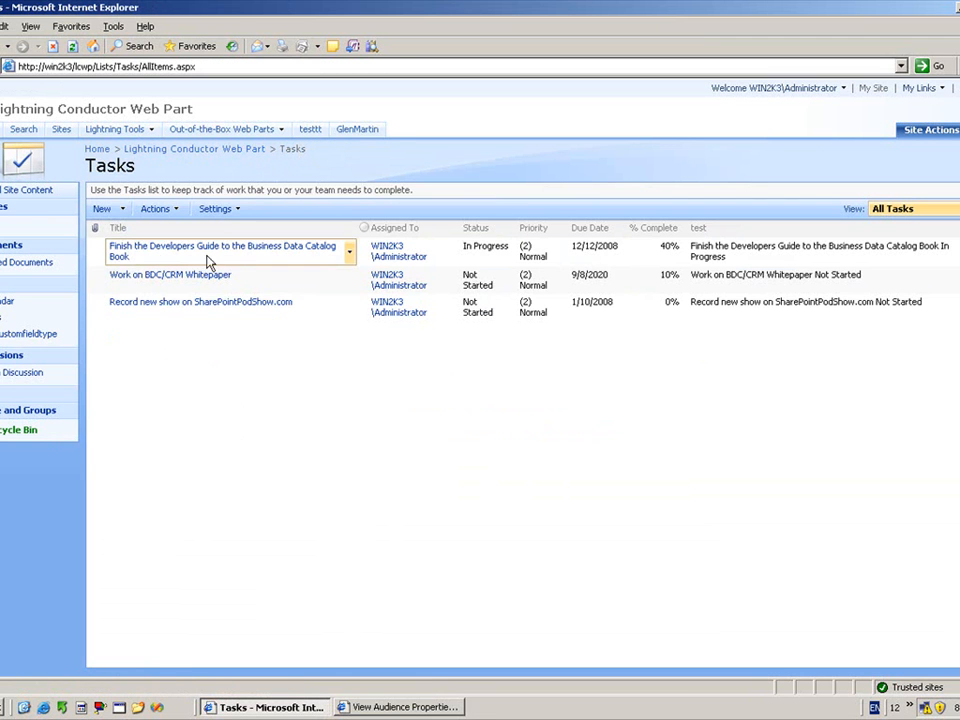
{"action": "left_click", "coordinate": [102, 209]}
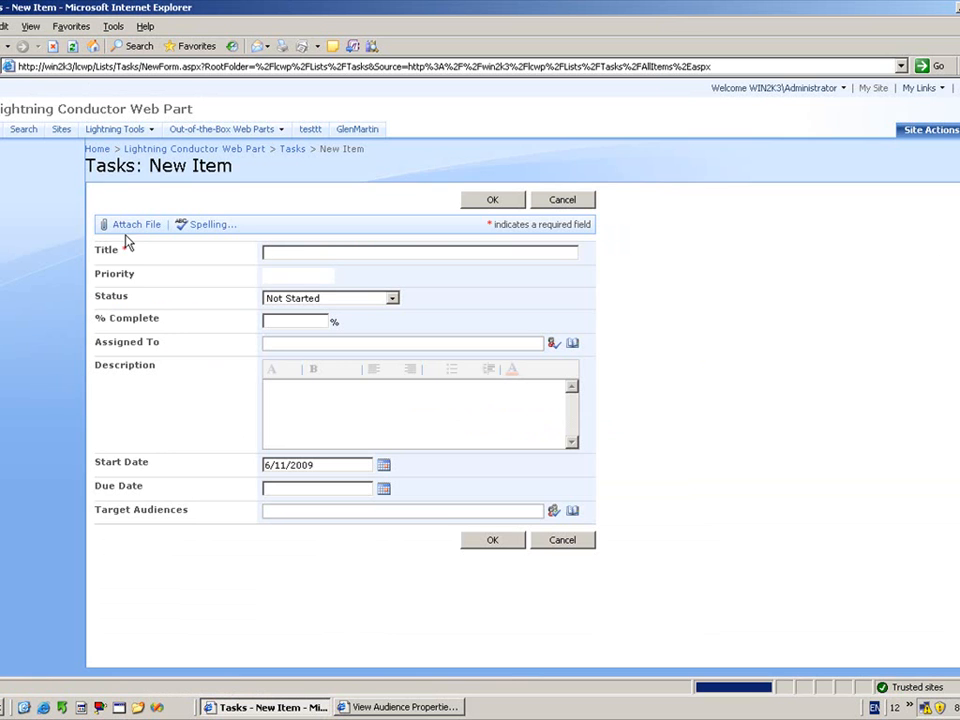
{"action": "left_click", "coordinate": [427, 516]}
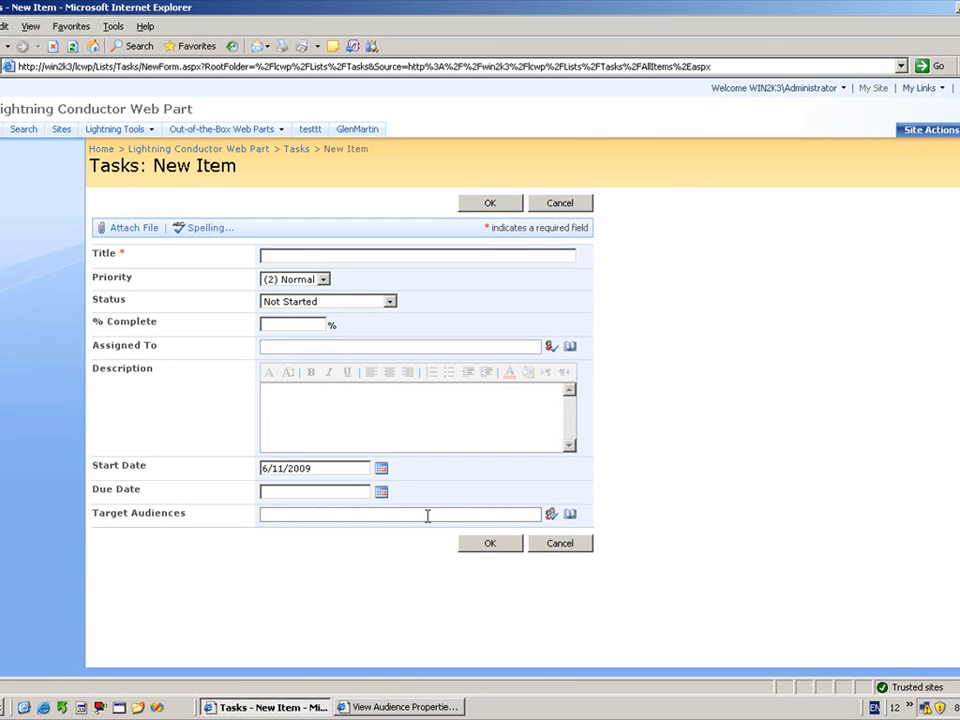
{"action": "left_click", "coordinate": [322, 255]}
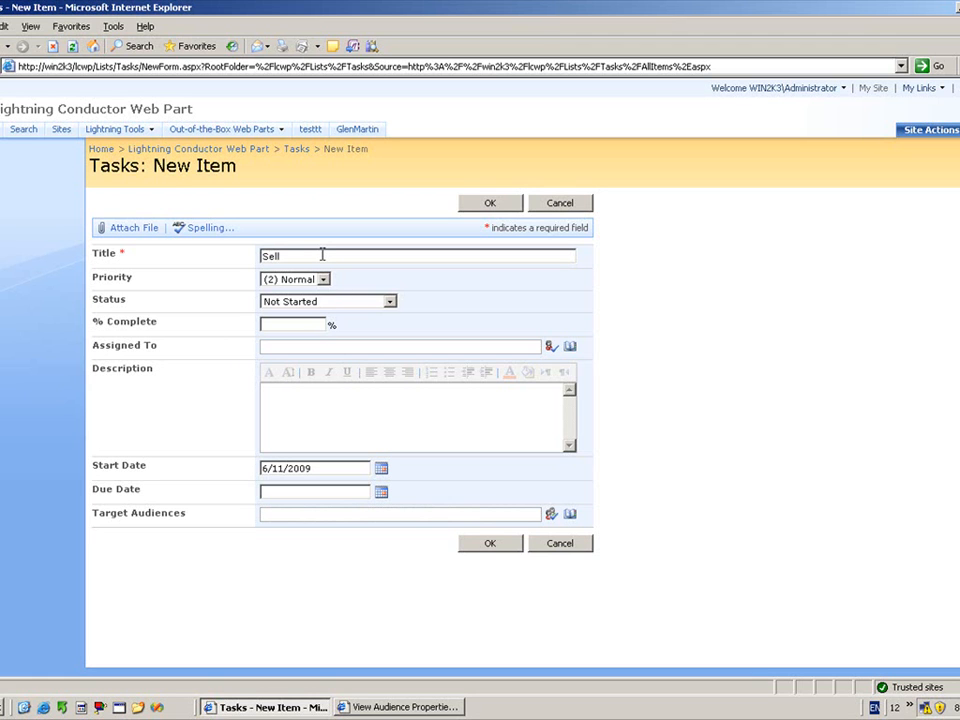
{"action": "type", "text": "Sell Products"}
Set the new task's Target Audiences to the Sales global audience and save the task.
{"action": "left_click", "coordinate": [302, 511]}
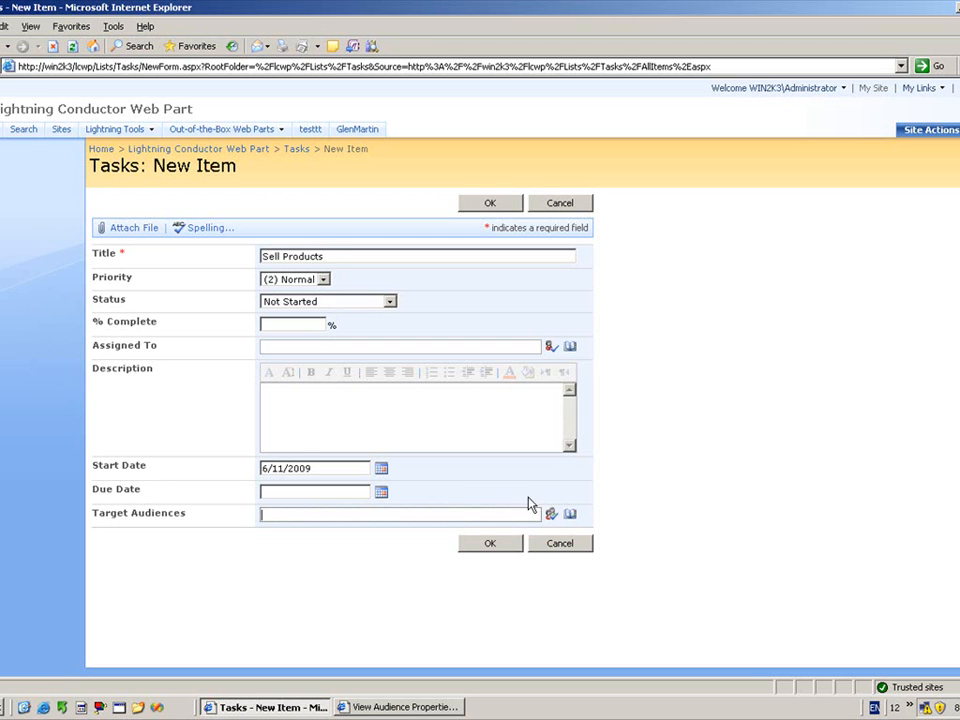
{"action": "left_click", "coordinate": [569, 516]}
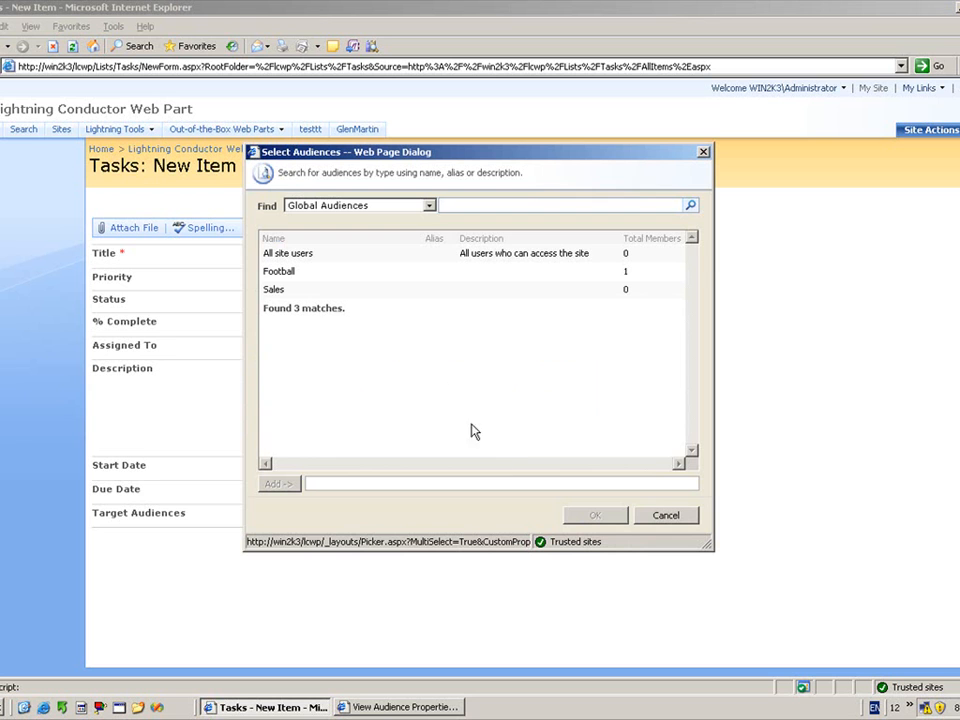
{"action": "left_click", "coordinate": [321, 292]}
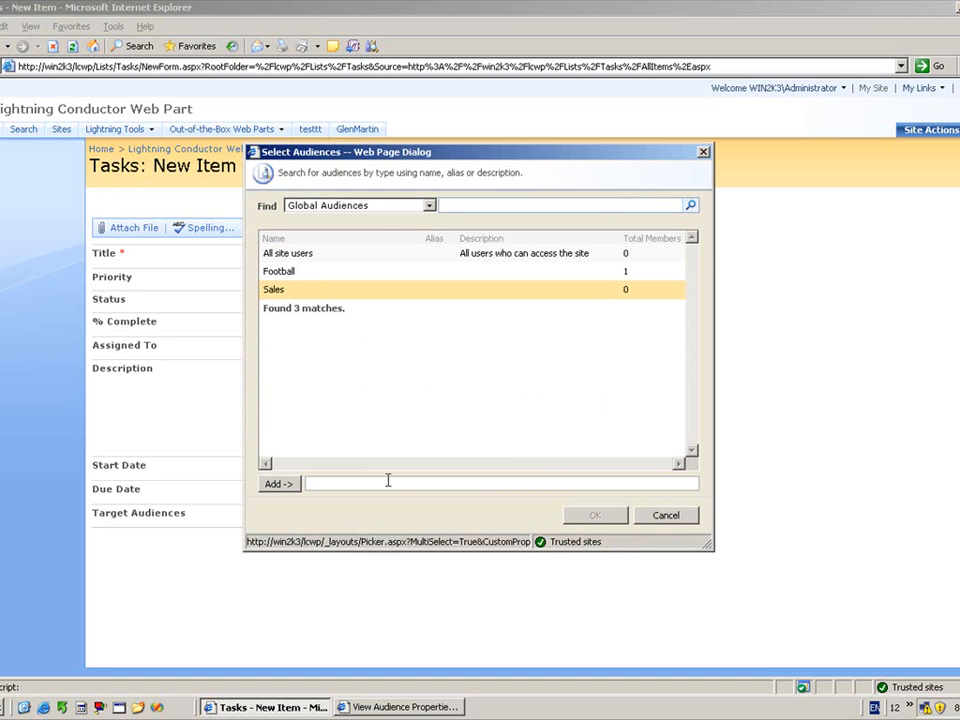
{"action": "left_click", "coordinate": [293, 489]}
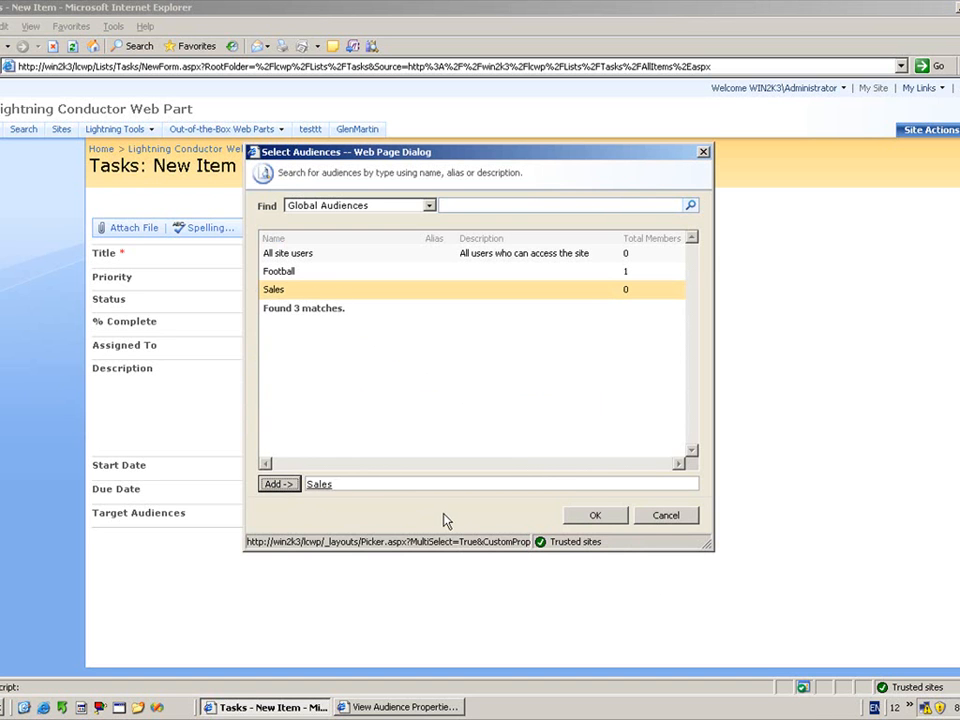
{"action": "left_click", "coordinate": [581, 520]}
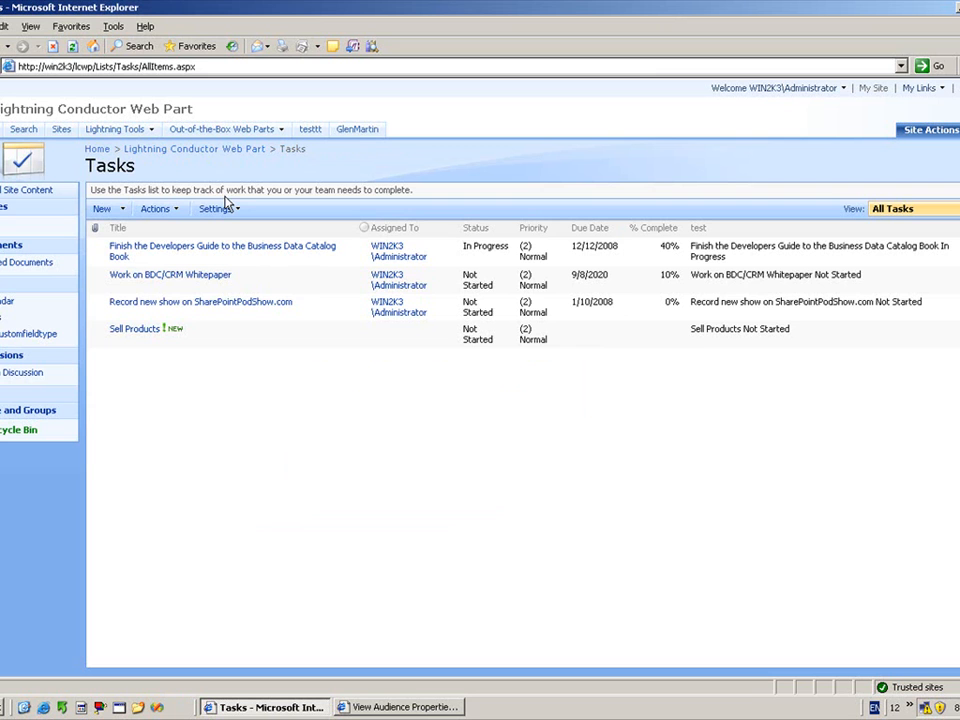
Return to the Lightning Conductor Web Part page and turn on Apply audience targeting in the web part's shared settings.
{"action": "mouse_move", "coordinate": [128, 139]}
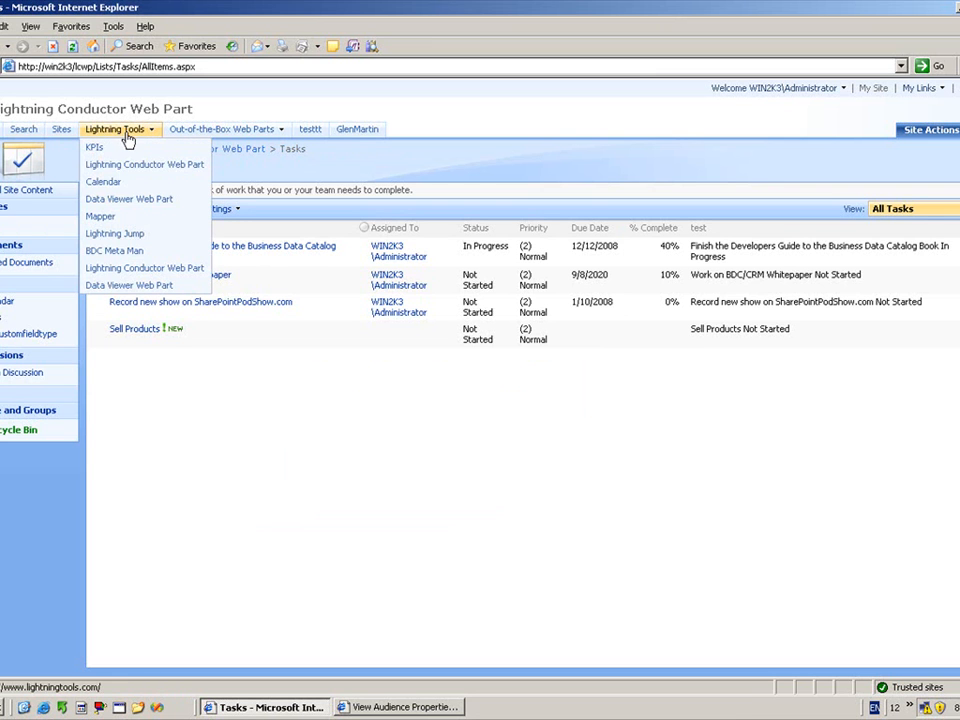
{"action": "left_click", "coordinate": [130, 165]}
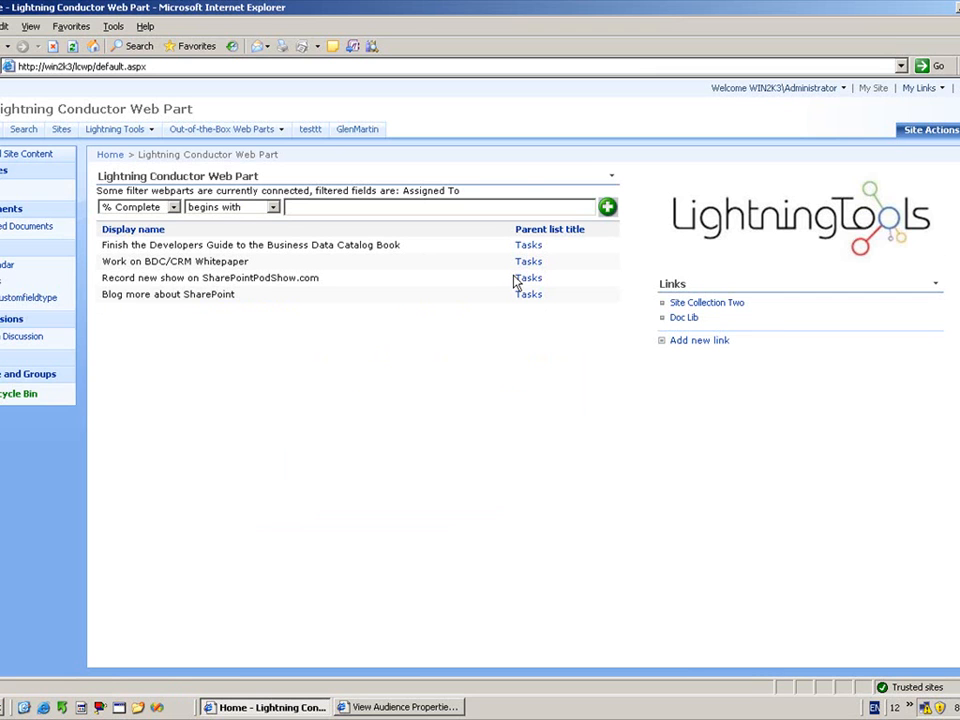
{"action": "left_click", "coordinate": [611, 177]}
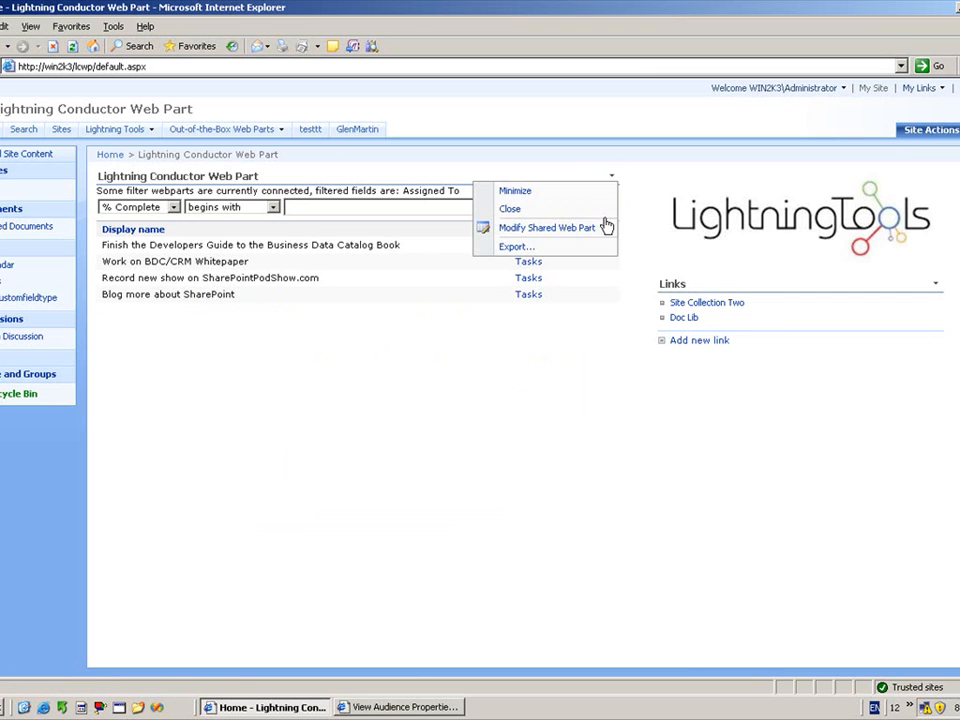
{"action": "left_click", "coordinate": [606, 228]}
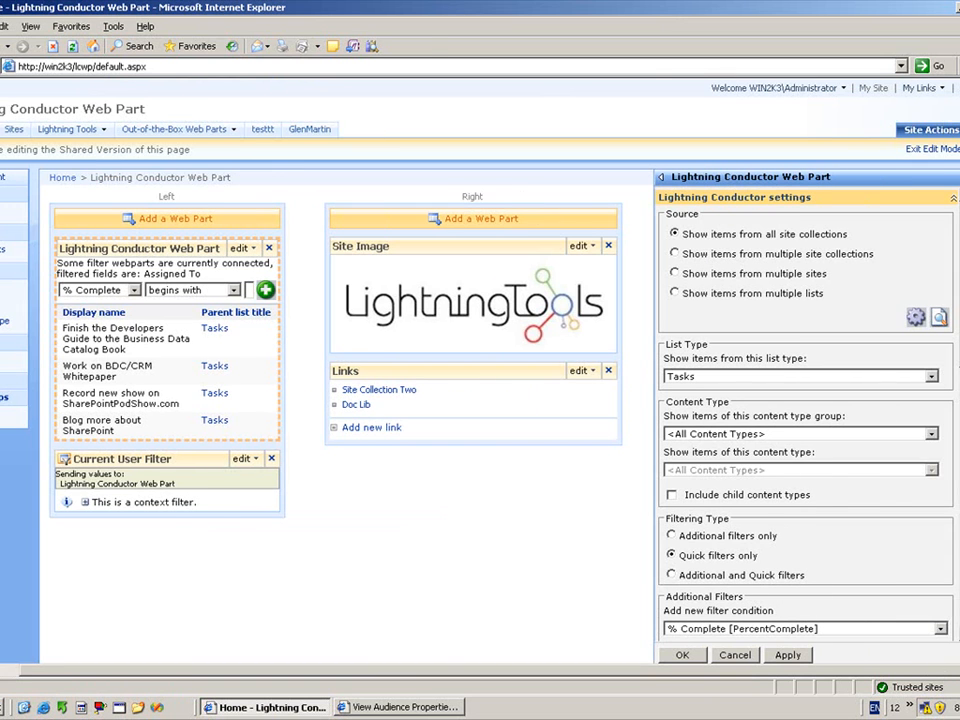
{"action": "scroll", "coordinate": [805, 410], "scroll_direction": "down", "scroll_amount": 10}
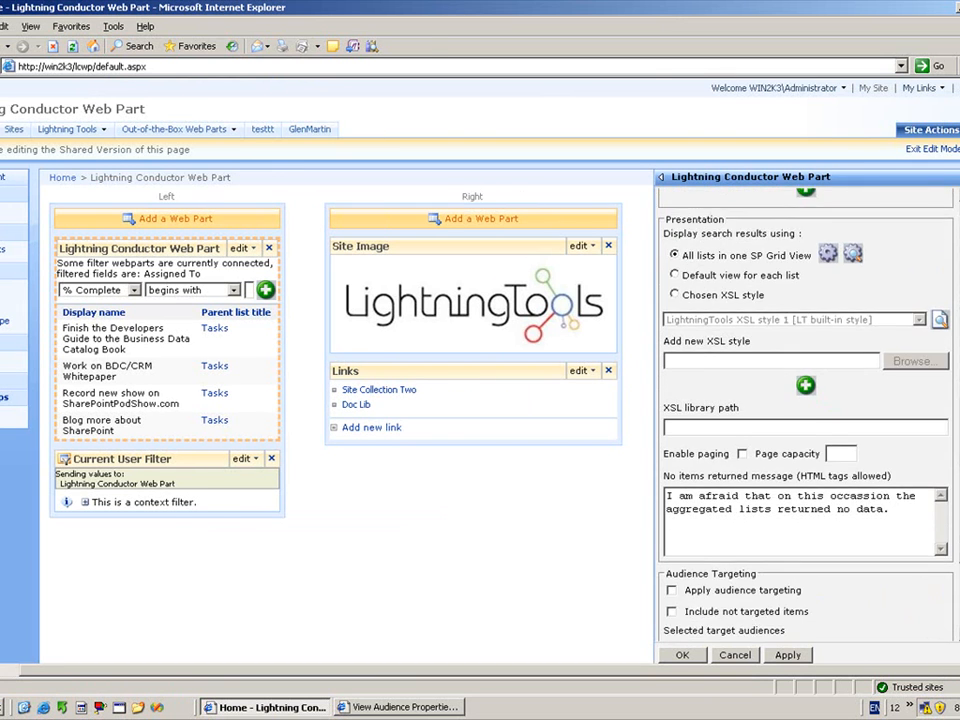
{"action": "scroll", "coordinate": [752, 474], "scroll_direction": "down", "scroll_amount": 1}
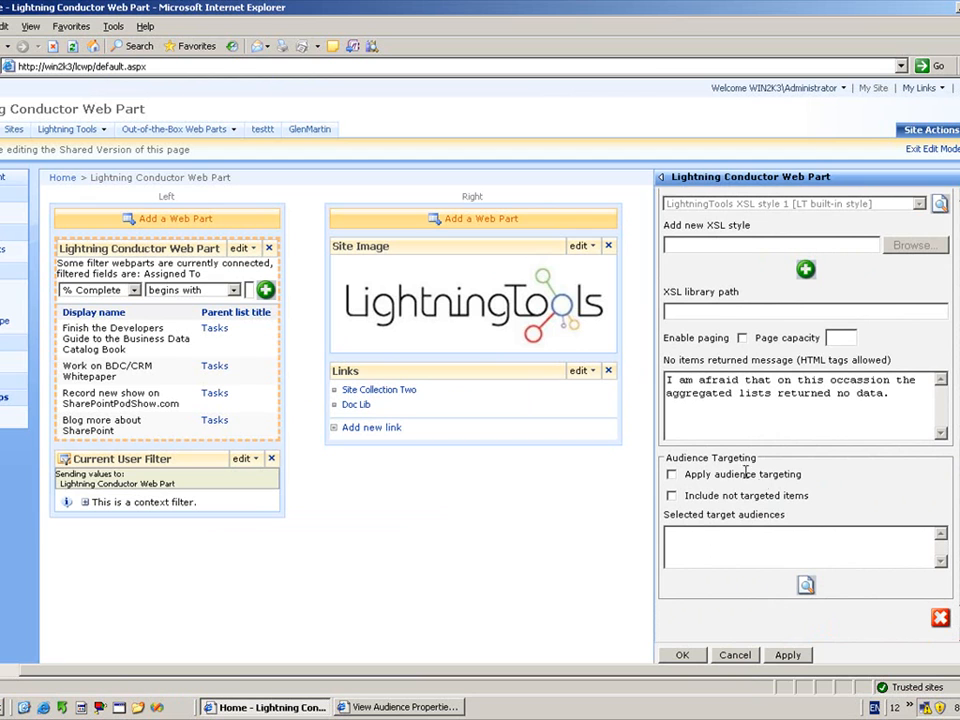
{"action": "left_click", "coordinate": [672, 476]}
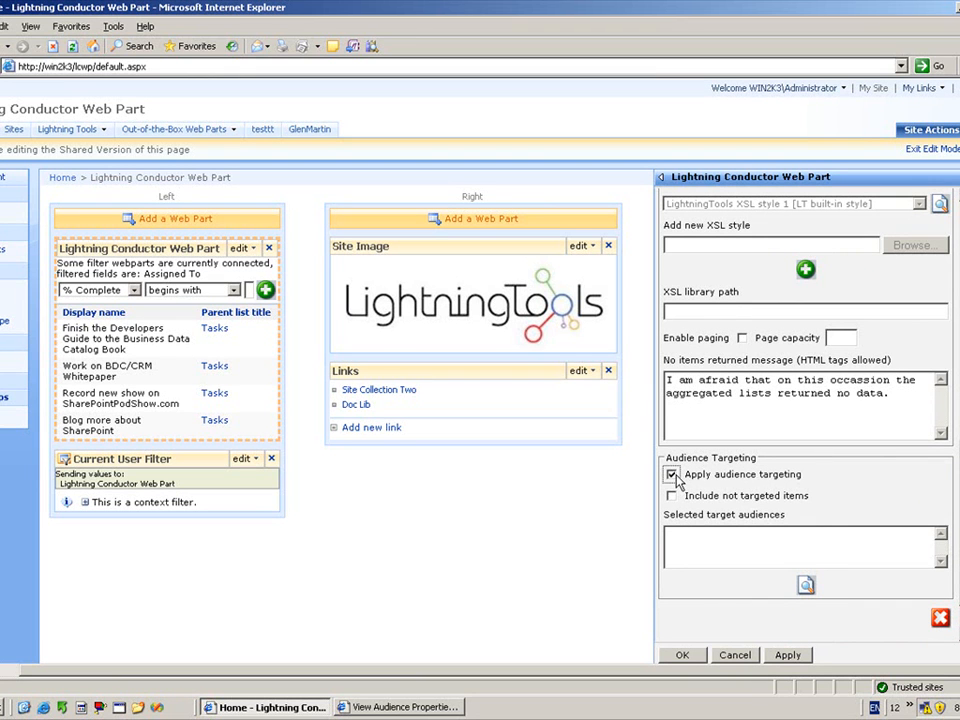
Choose Sales as the web part's selected target audience and save the web part settings.
{"action": "left_click", "coordinate": [806, 584]}
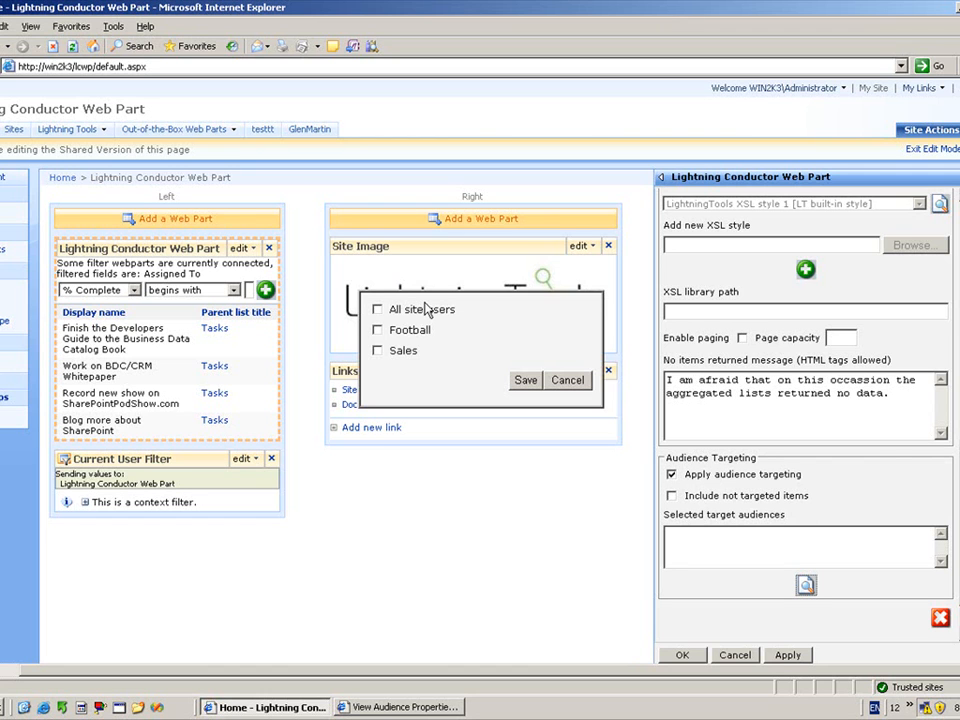
{"action": "left_click", "coordinate": [377, 350]}
{"action": "left_click", "coordinate": [526, 381]}
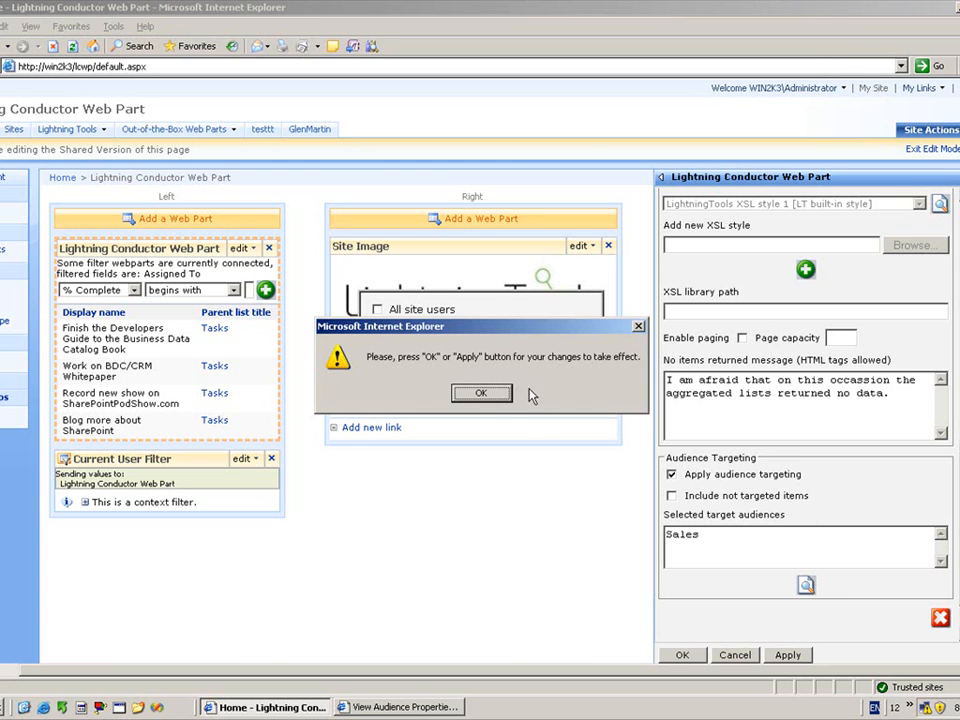
{"action": "left_click", "coordinate": [480, 392]}
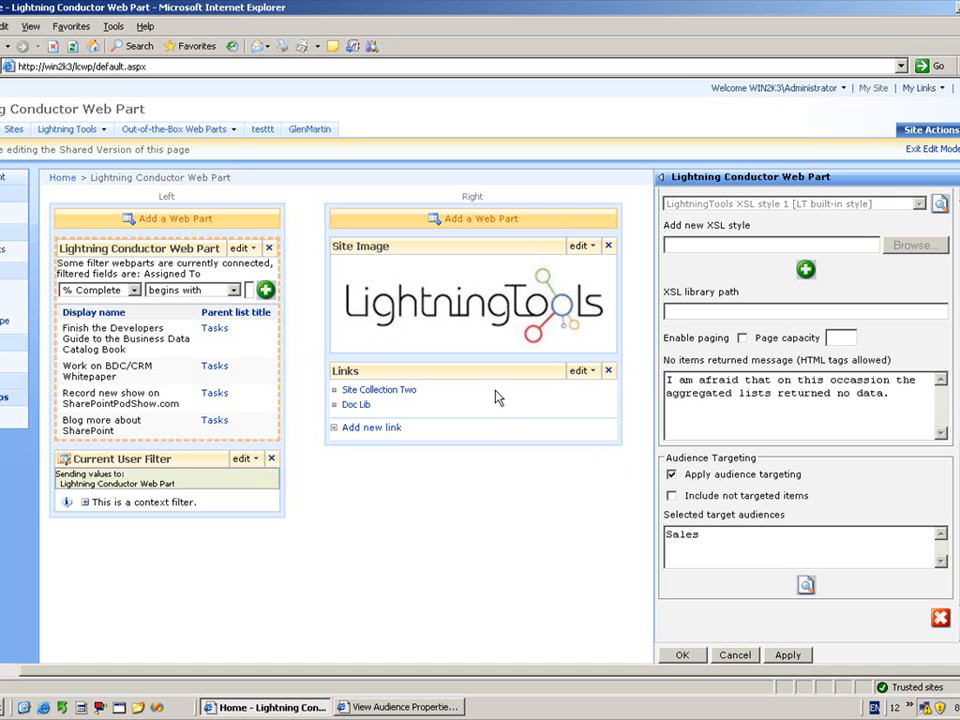
{"action": "left_click", "coordinate": [684, 655]}
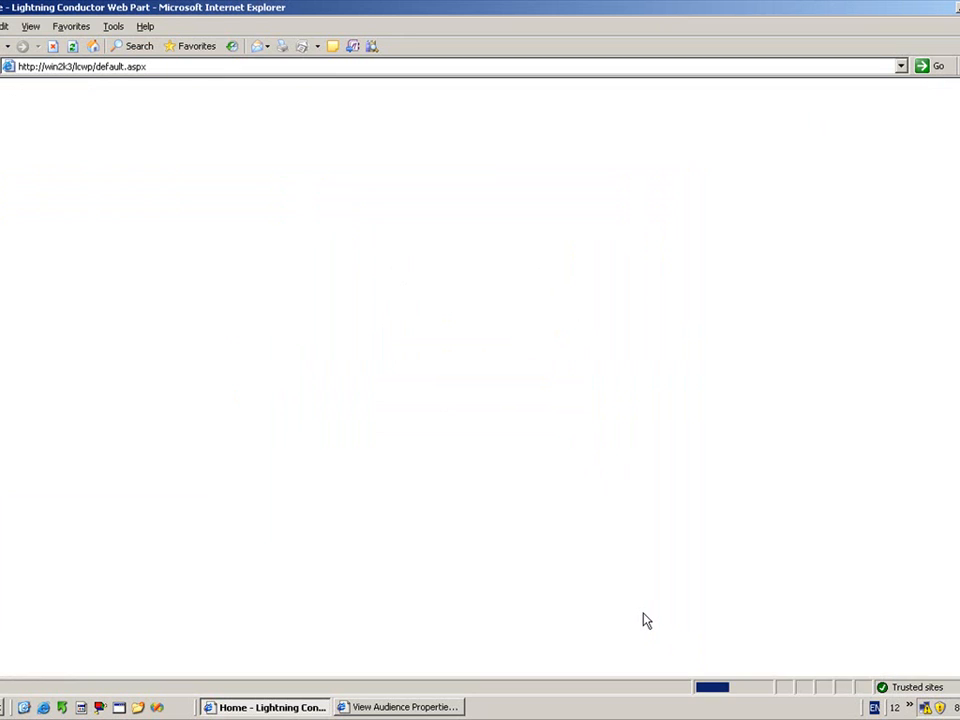